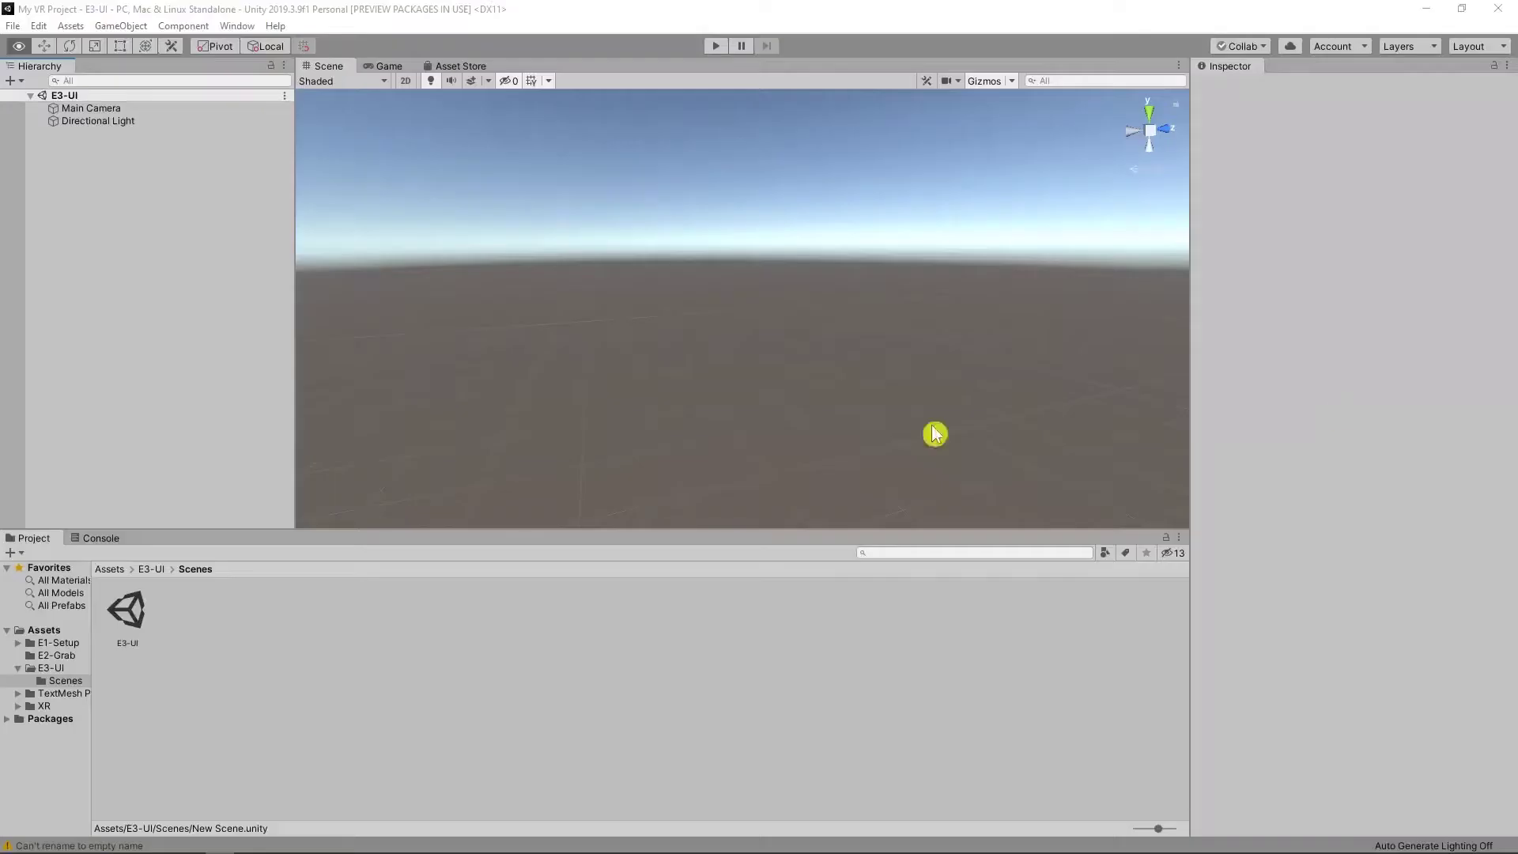
Step: Add an XR Rig and a 3D plane to the E3-UI scene
{"action": "right_click", "coordinate": [166, 329]}
{"action": "left_click", "coordinate": [393, 674]}
{"action": "right_click", "coordinate": [140, 328]}
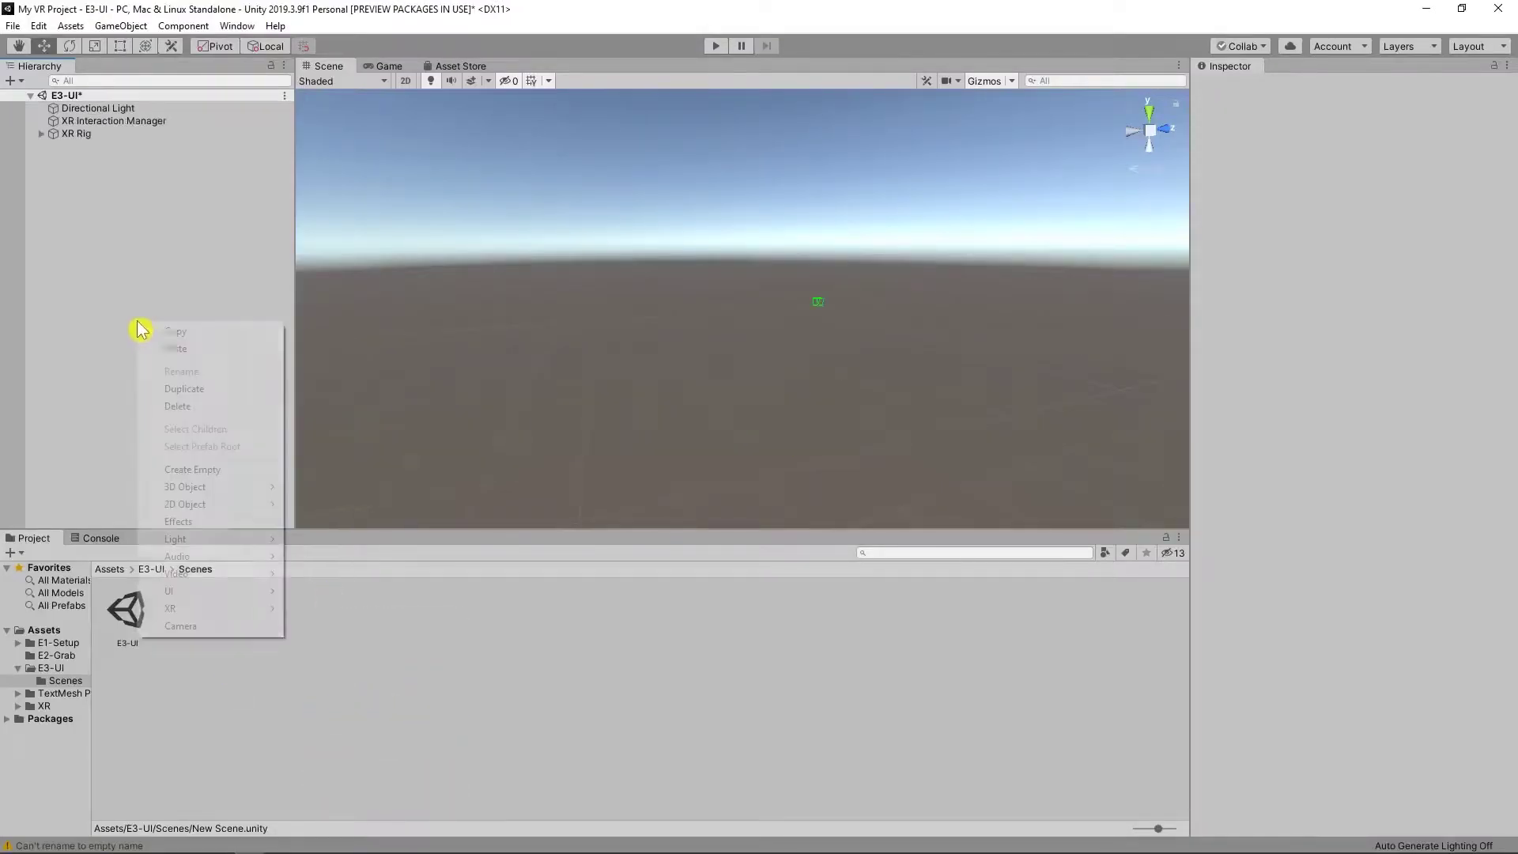
{"action": "mouse_move", "coordinate": [229, 488]}
{"action": "left_click", "coordinate": [357, 556]}
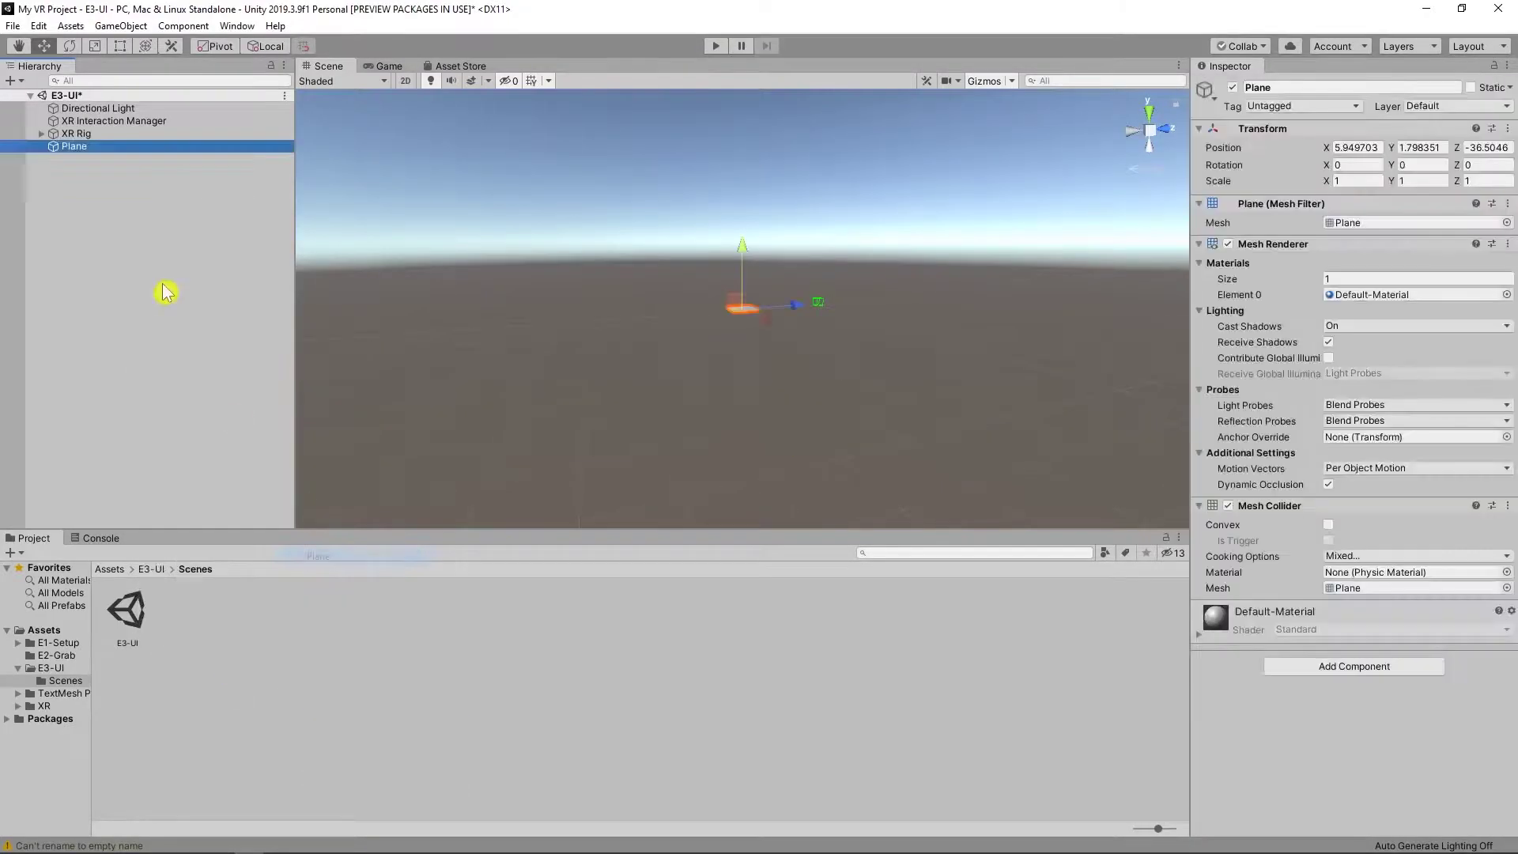
Step: Reset the transforms of the XR Rig and the plane to position 0, 0, 0
{"action": "left_click", "coordinate": [111, 134], "text": "ctrl"}
{"action": "left_click", "coordinate": [1508, 129]}
{"action": "left_click", "coordinate": [1407, 149]}
{"action": "left_click", "coordinate": [109, 145]}
{"action": "double_click", "coordinate": [113, 147]}
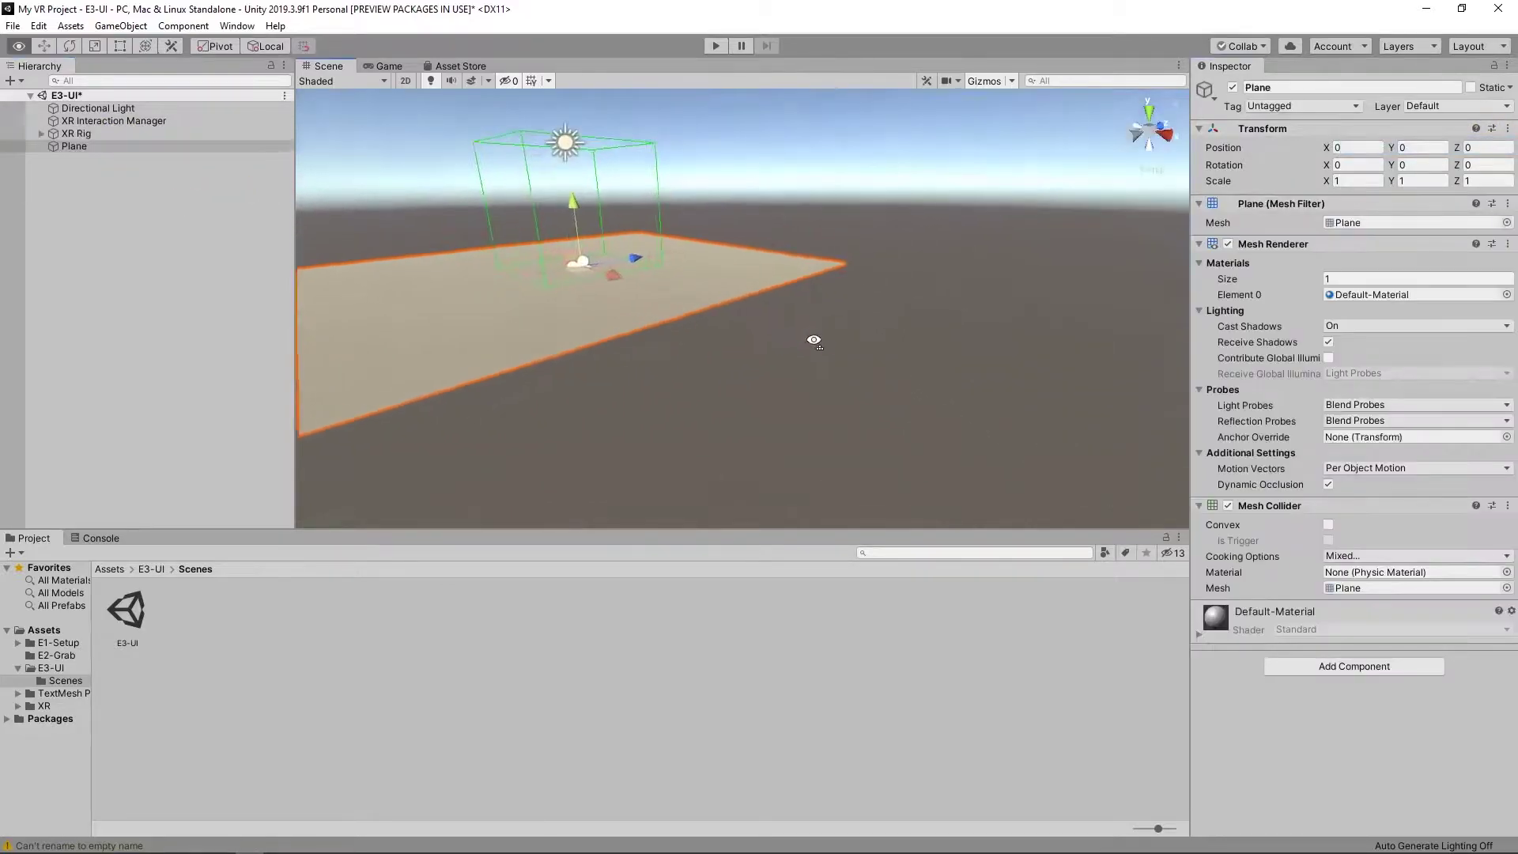
Step: Add an XR UI Canvas to the scene
{"action": "left_click", "coordinate": [163, 231]}
{"action": "right_click", "coordinate": [131, 306]}
{"action": "mouse_move", "coordinate": [209, 589]}
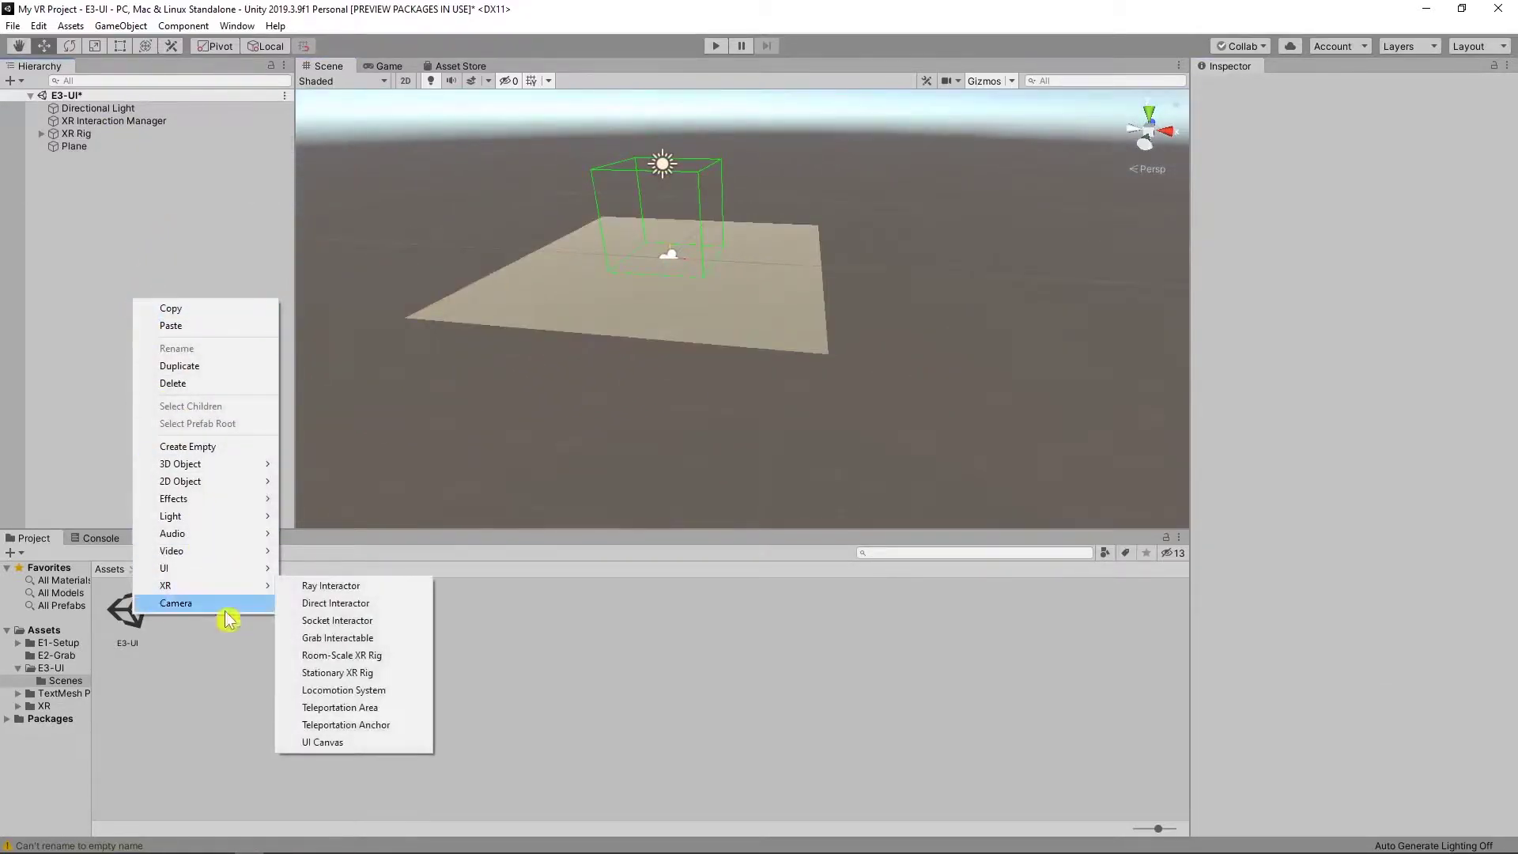
{"action": "left_click", "coordinate": [325, 743]}
{"action": "double_click", "coordinate": [98, 176]}
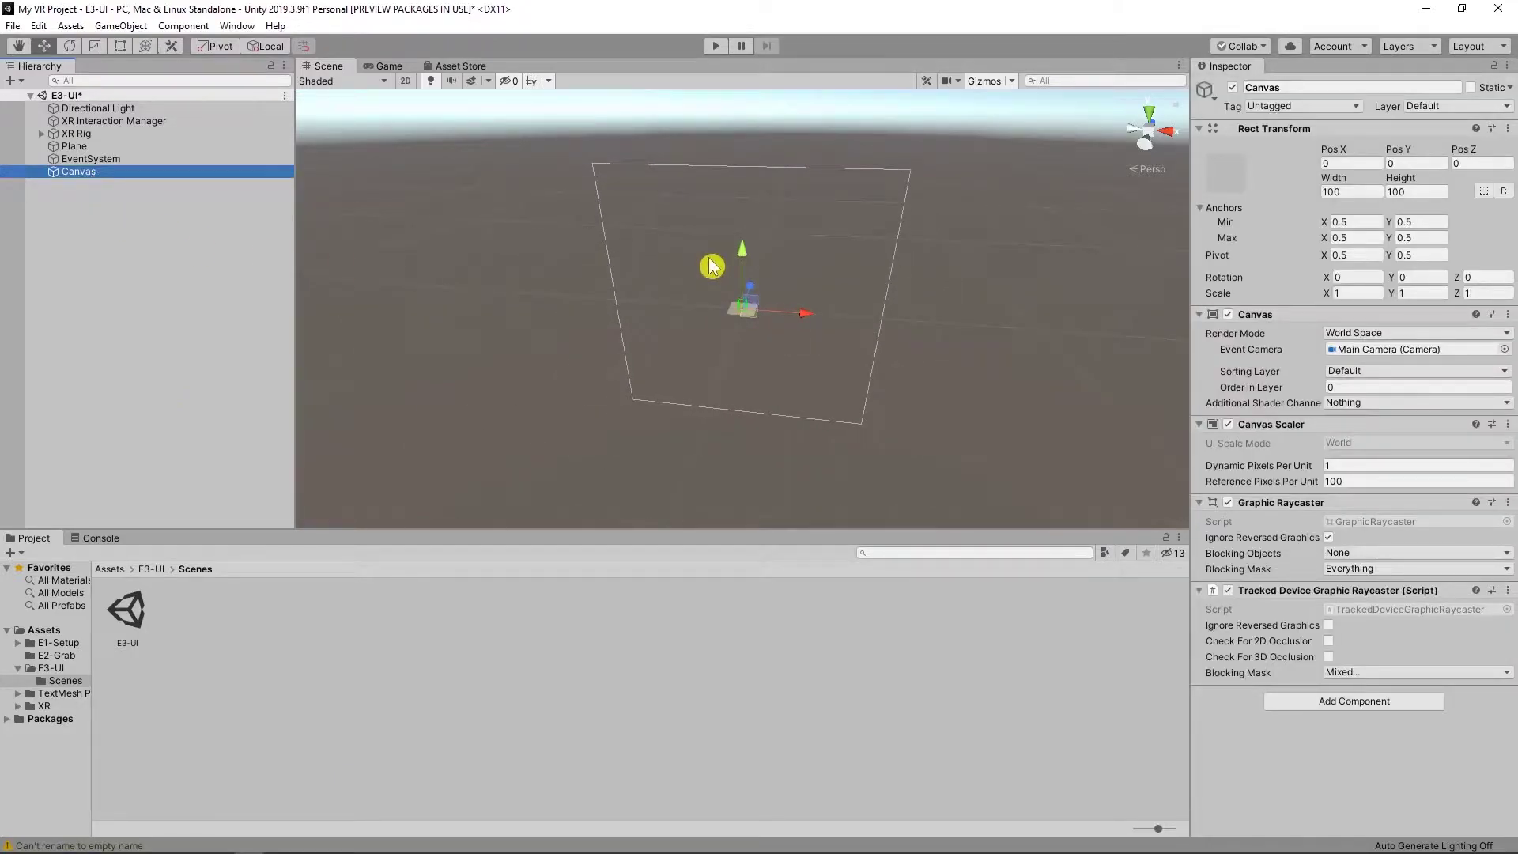
{"action": "left_click_drag", "start_coordinate": [833, 330], "coordinate": [824, 310], "text": "alt"}
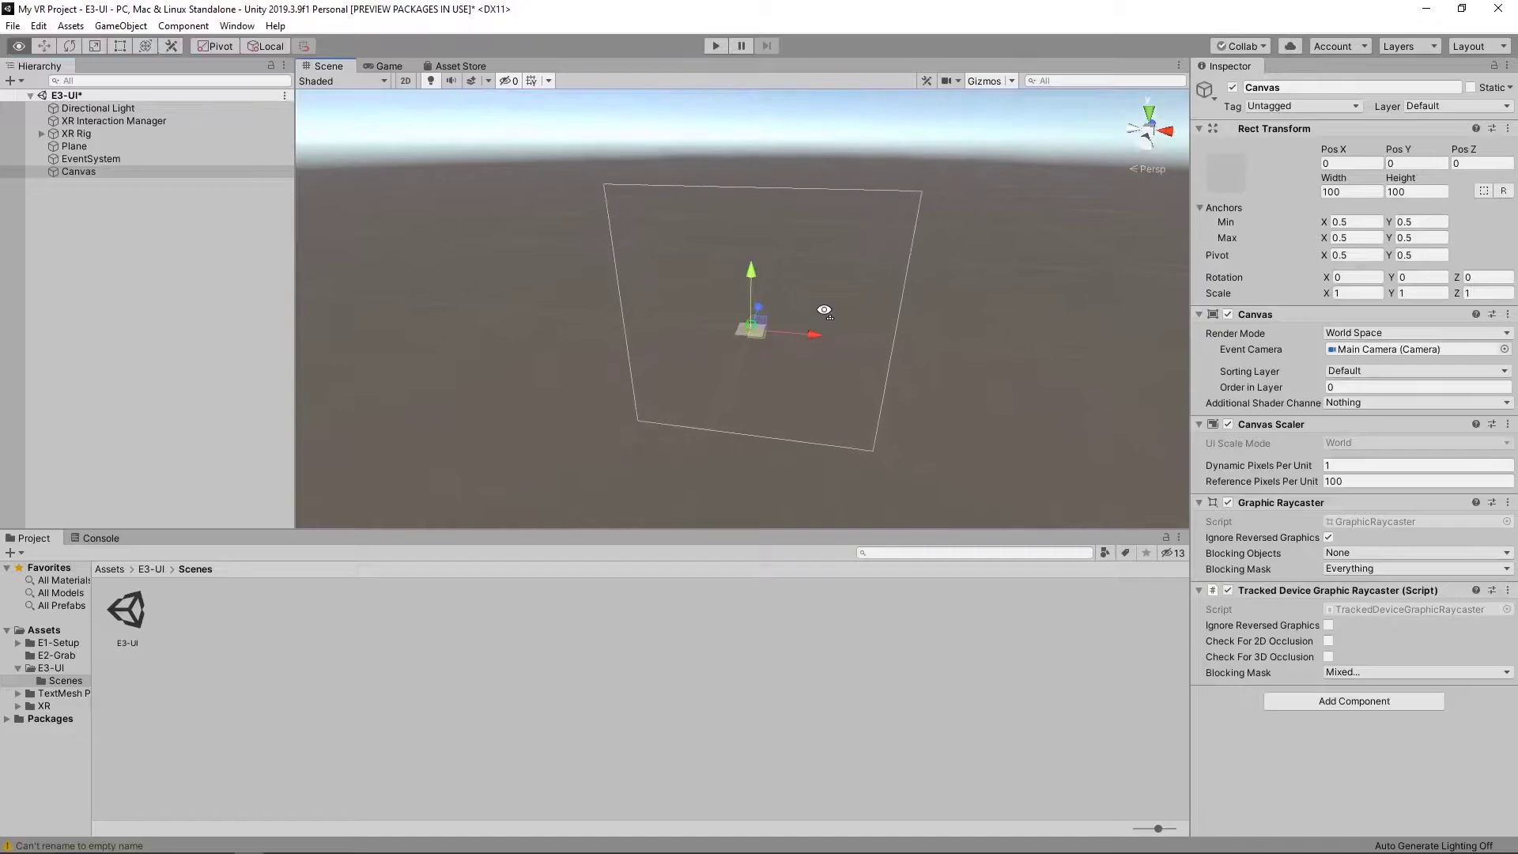
Step: Place the canvas in front of the XR Rig by setting its Pos Z to 100
{"action": "double_click", "coordinate": [79, 133]}
{"action": "left_click_drag", "start_coordinate": [680, 209], "coordinate": [799, 284], "text": "alt"}
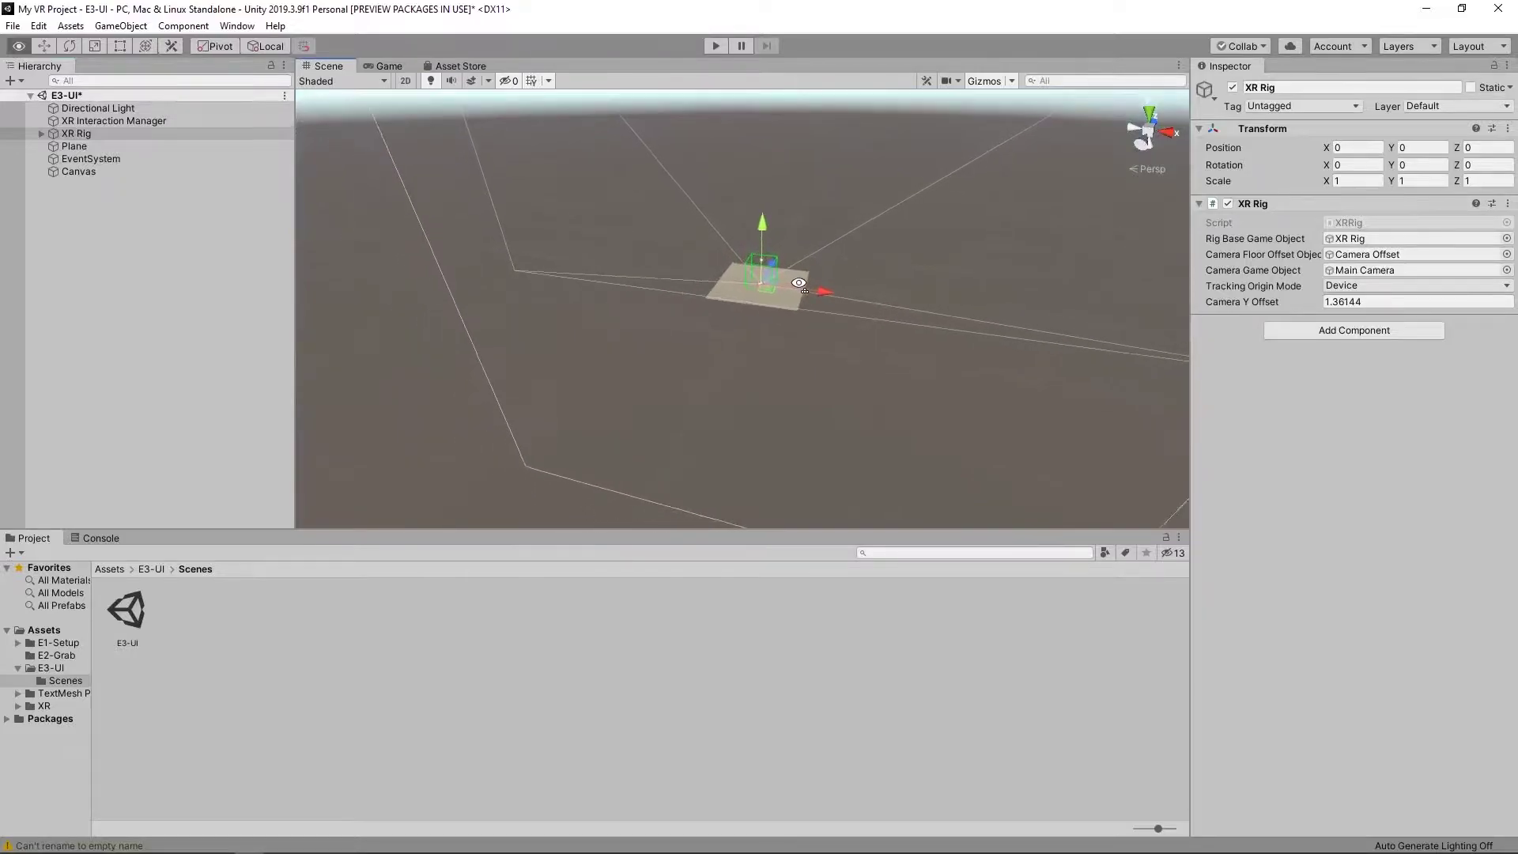
{"action": "left_click", "coordinate": [175, 159]}
{"action": "left_click", "coordinate": [265, 171]}
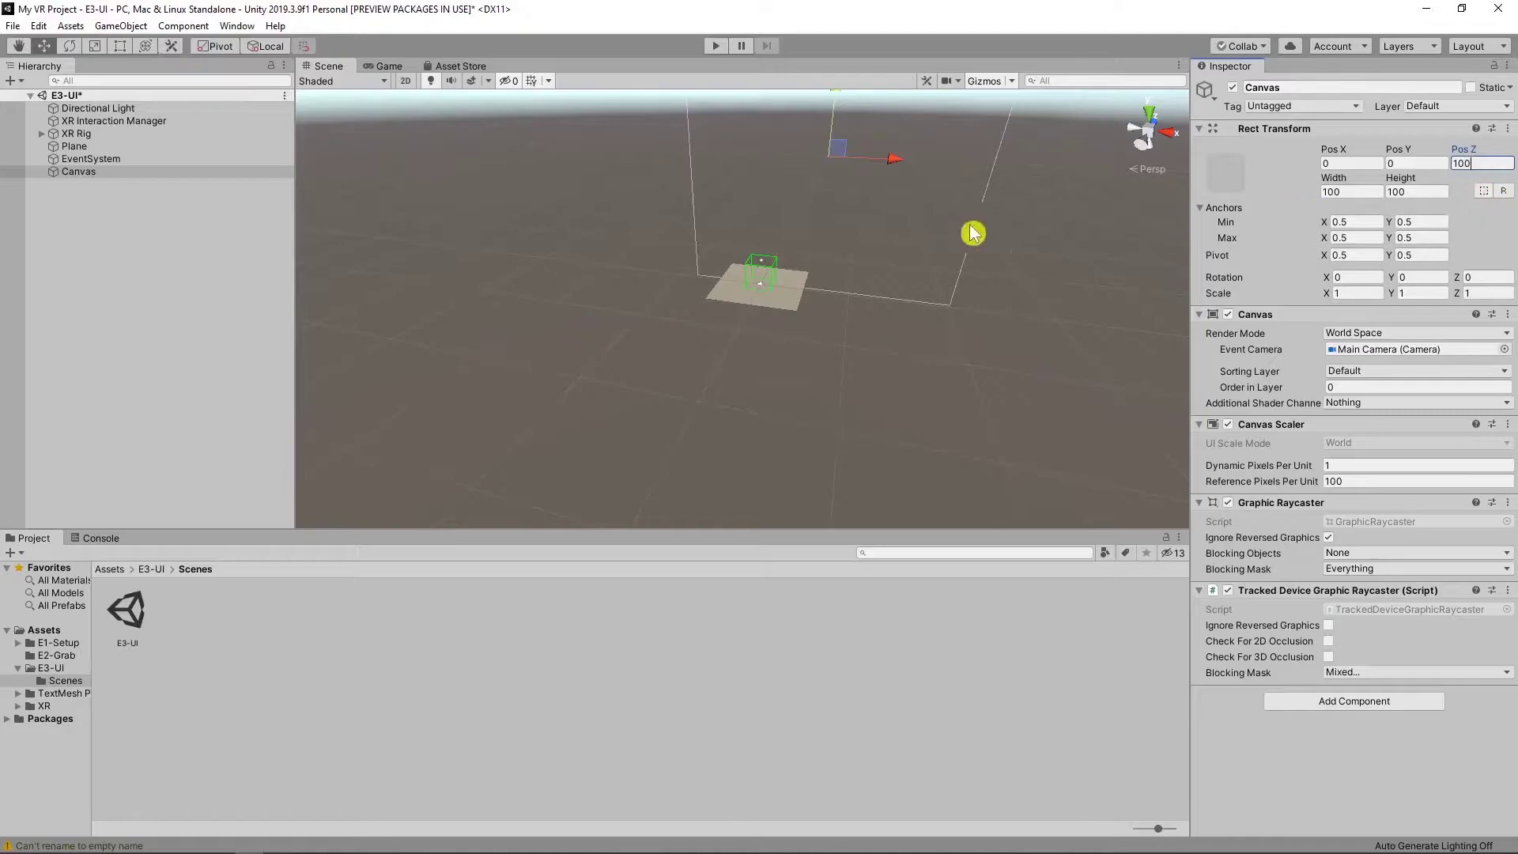
{"action": "mouse_move", "coordinate": [785, 239]}
{"action": "right_mouse_down"}
{"action": "mouse_move", "coordinate": [796, 162]}
{"action": "mouse_move", "coordinate": [828, 212]}
{"action": "mouse_move", "coordinate": [797, 240]}
{"action": "right_mouse_up"}
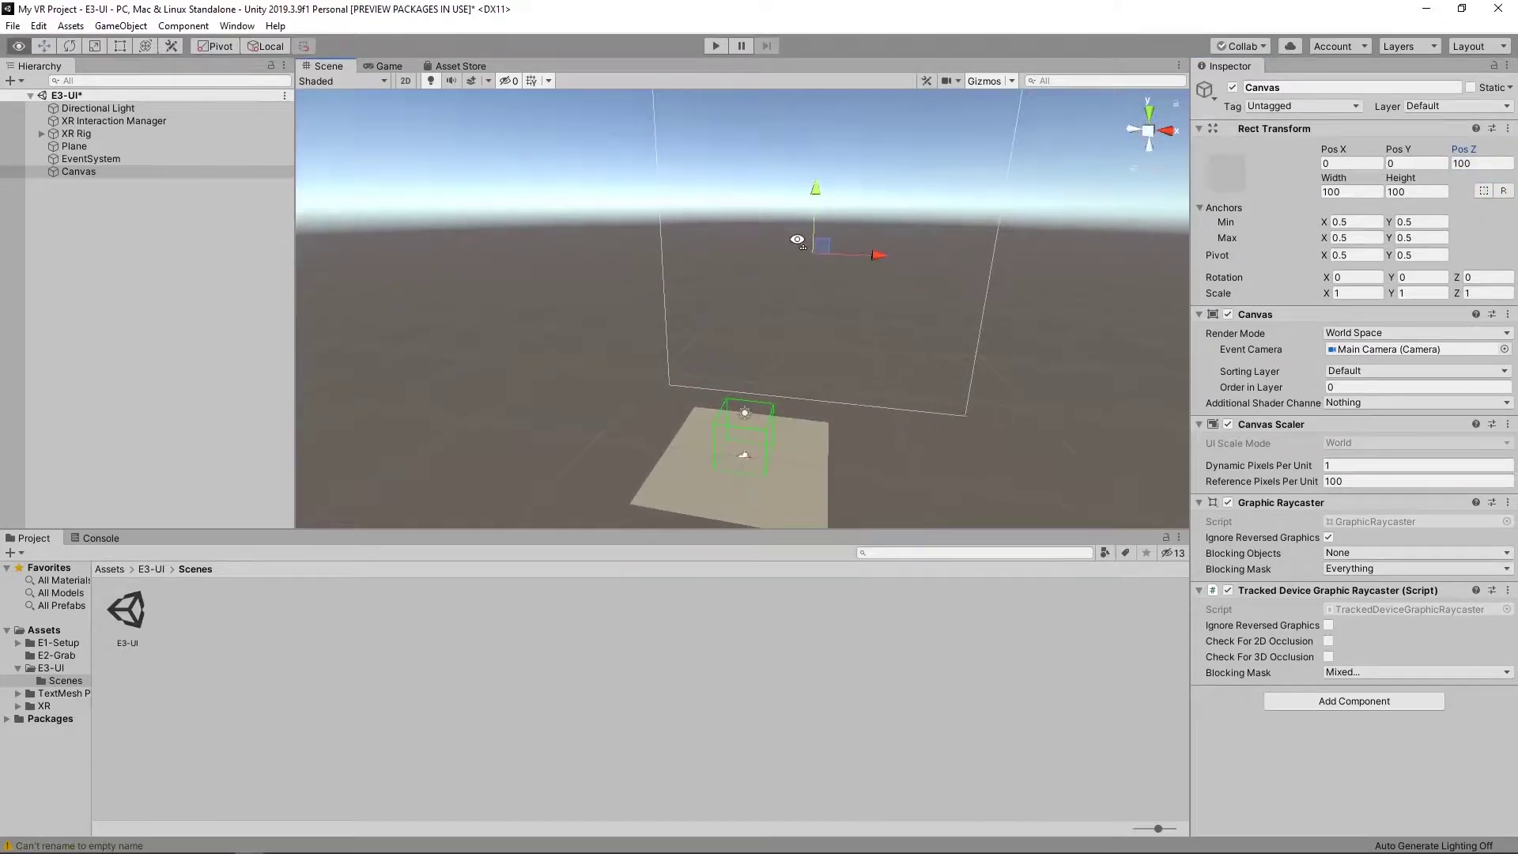
Step: Locate the canvas's event camera and remove the duplicate XRUI Input Module component from the EventSystem
{"action": "left_click", "coordinate": [1379, 351]}
{"action": "left_click", "coordinate": [142, 159]}
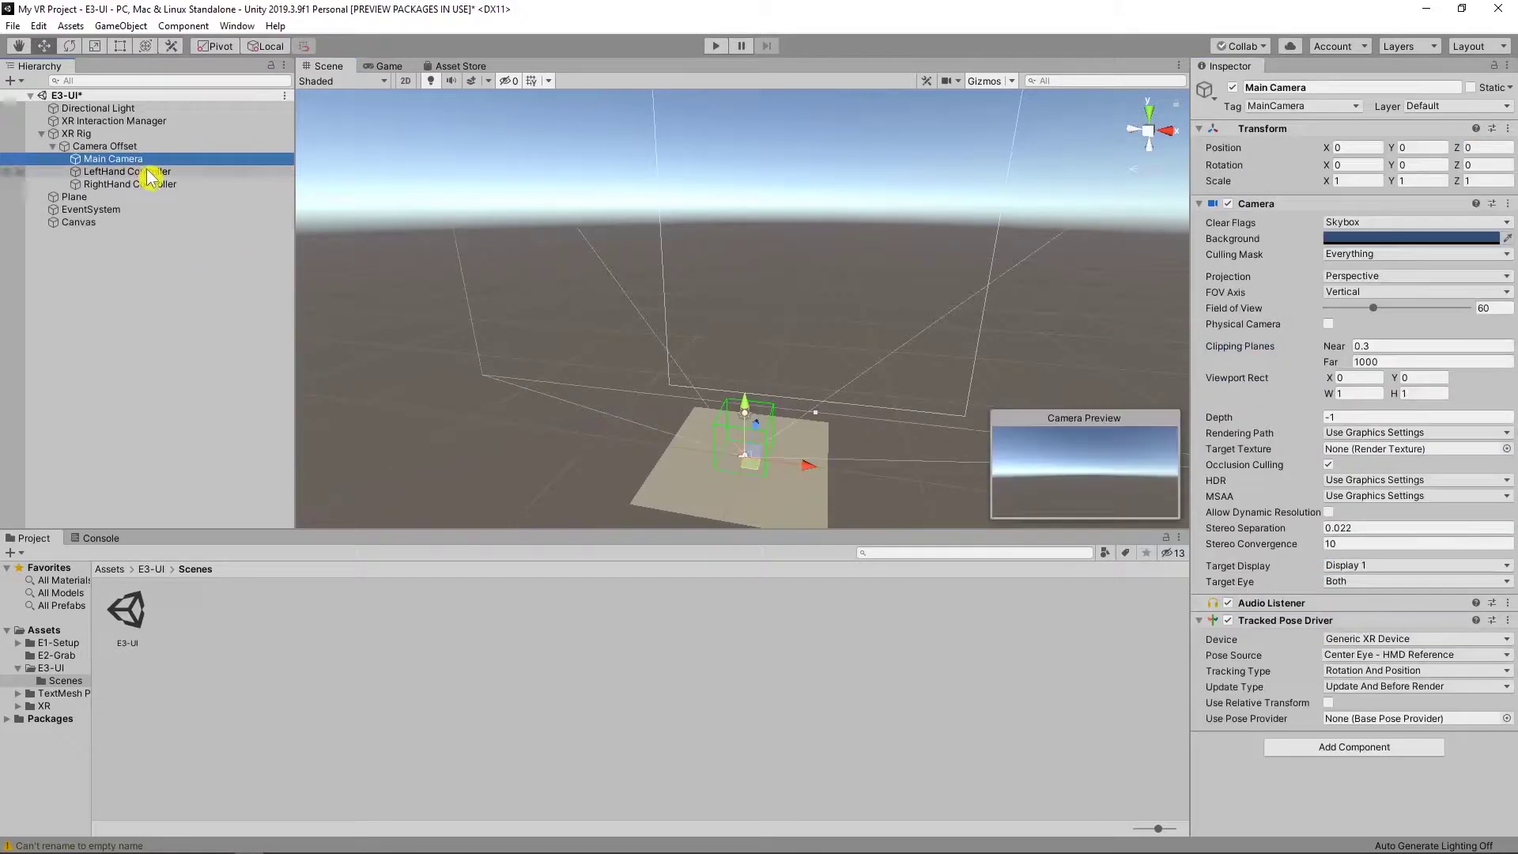
{"action": "left_click", "coordinate": [125, 225]}
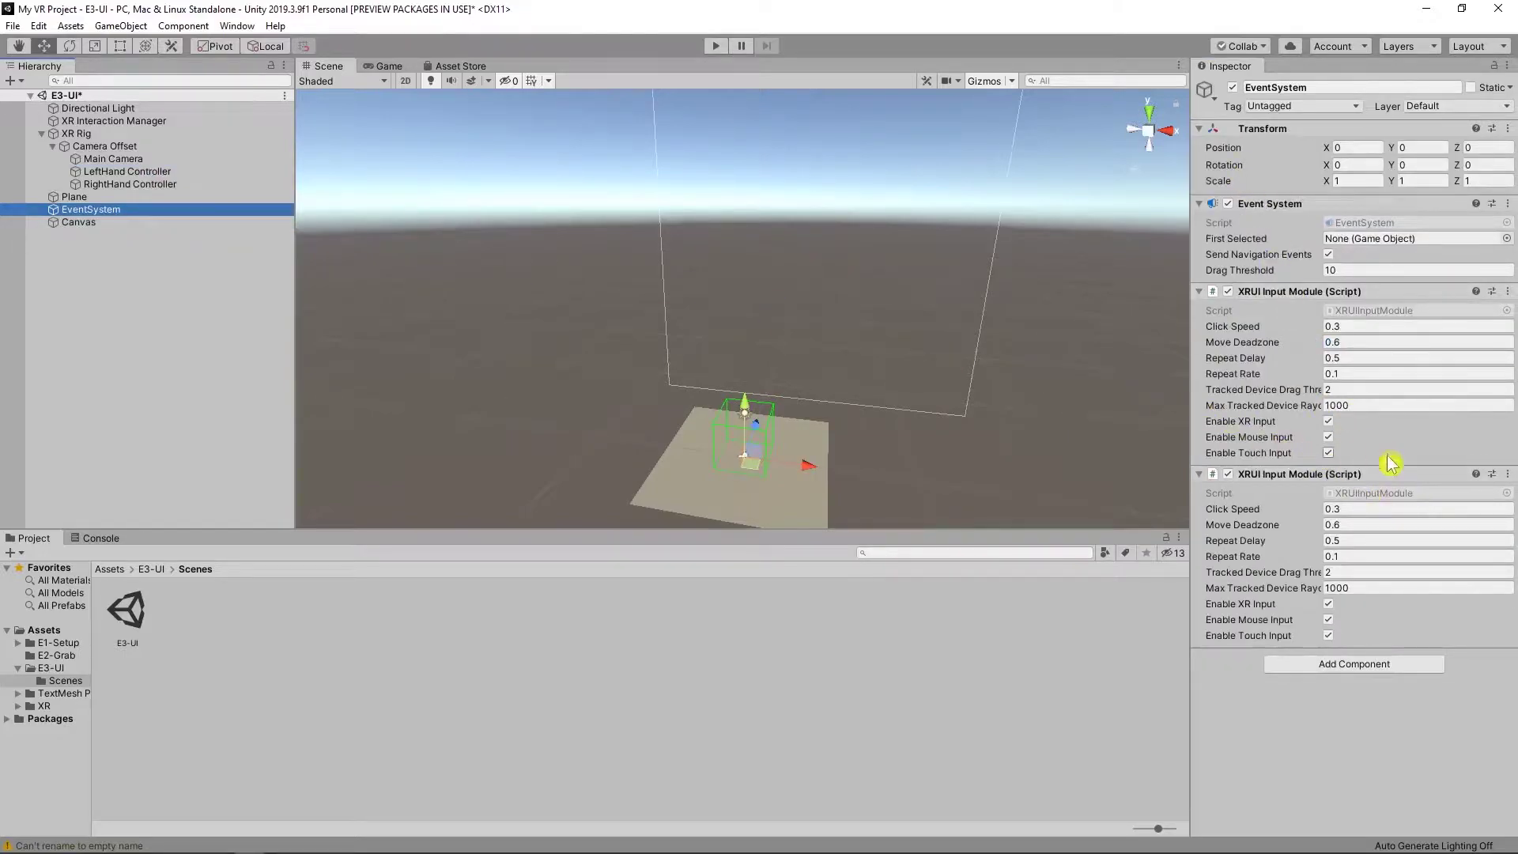
{"action": "left_click", "coordinate": [1506, 474]}
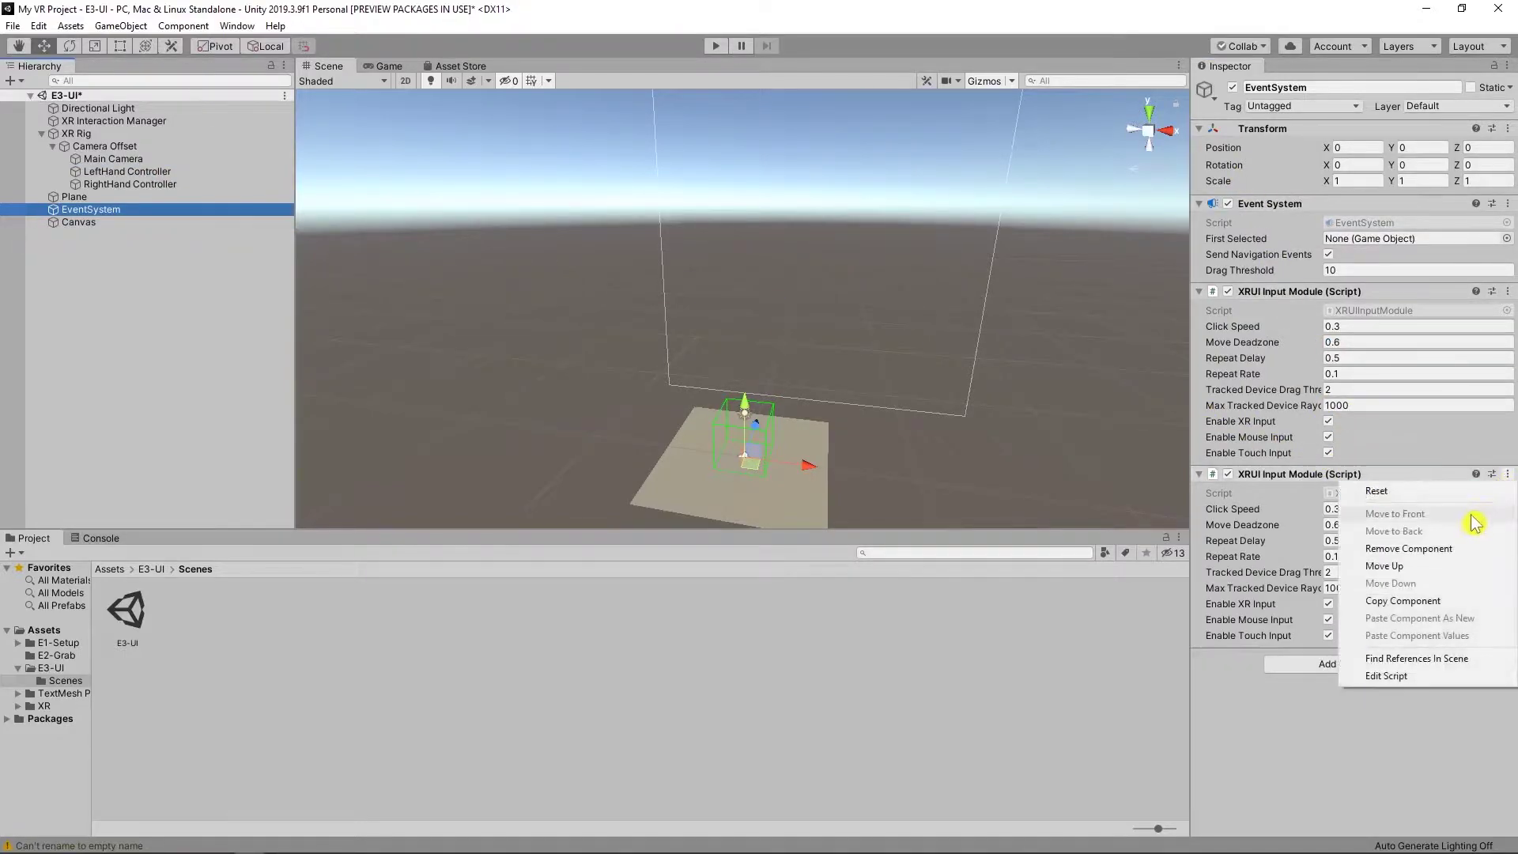
{"action": "left_click", "coordinate": [1411, 548]}
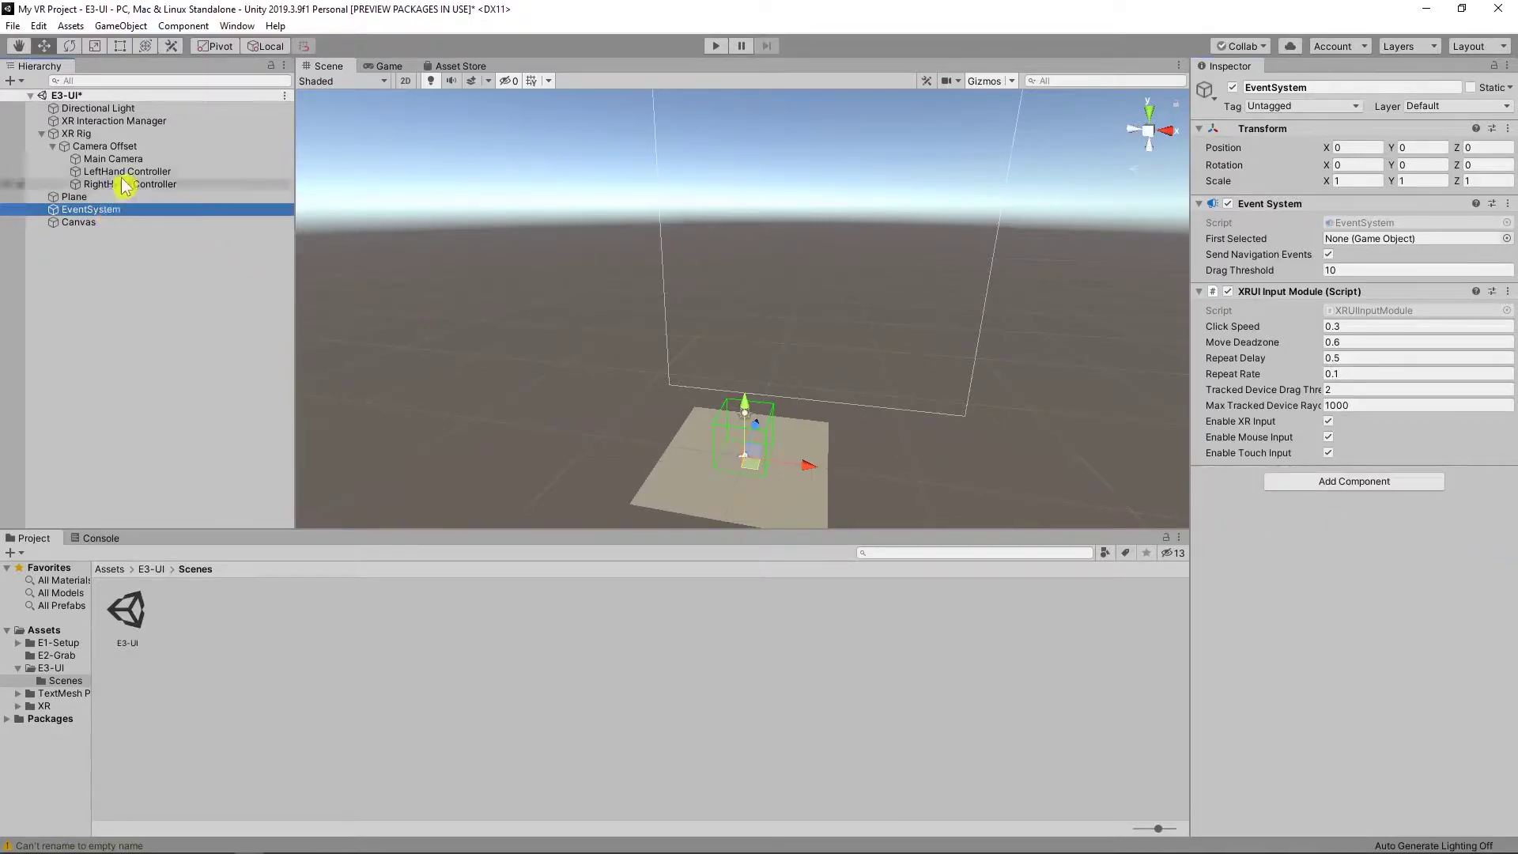
Step: Set the LeftHand Controller's Max Raycast Distance to 300 and enable Hover To Select in its XR Ray Interactor
{"action": "left_click", "coordinate": [82, 172]}
{"action": "left_click", "coordinate": [92, 220]}
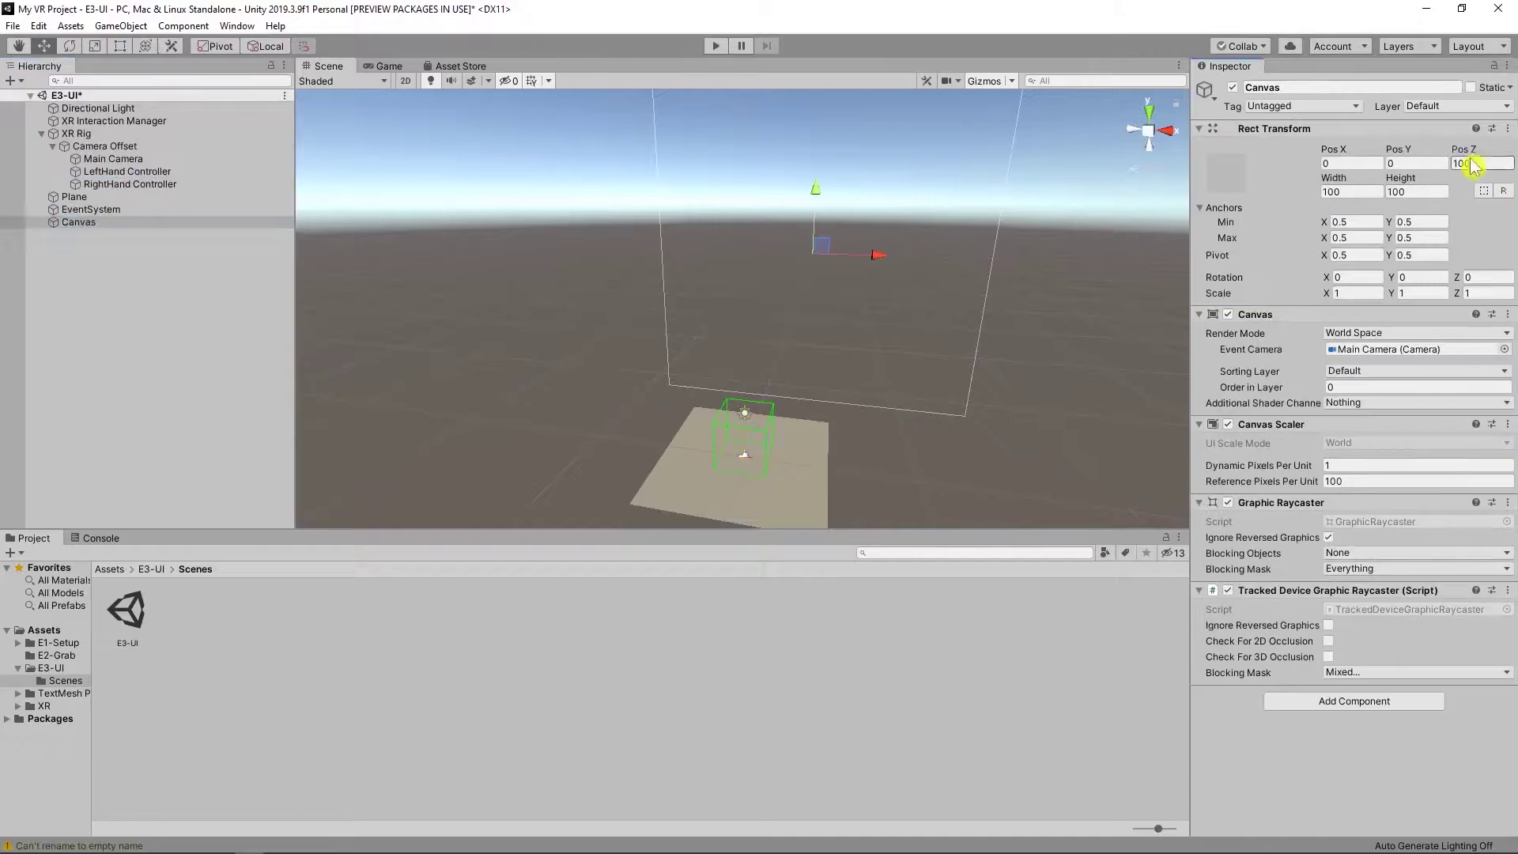
{"action": "left_click", "coordinate": [113, 183]}
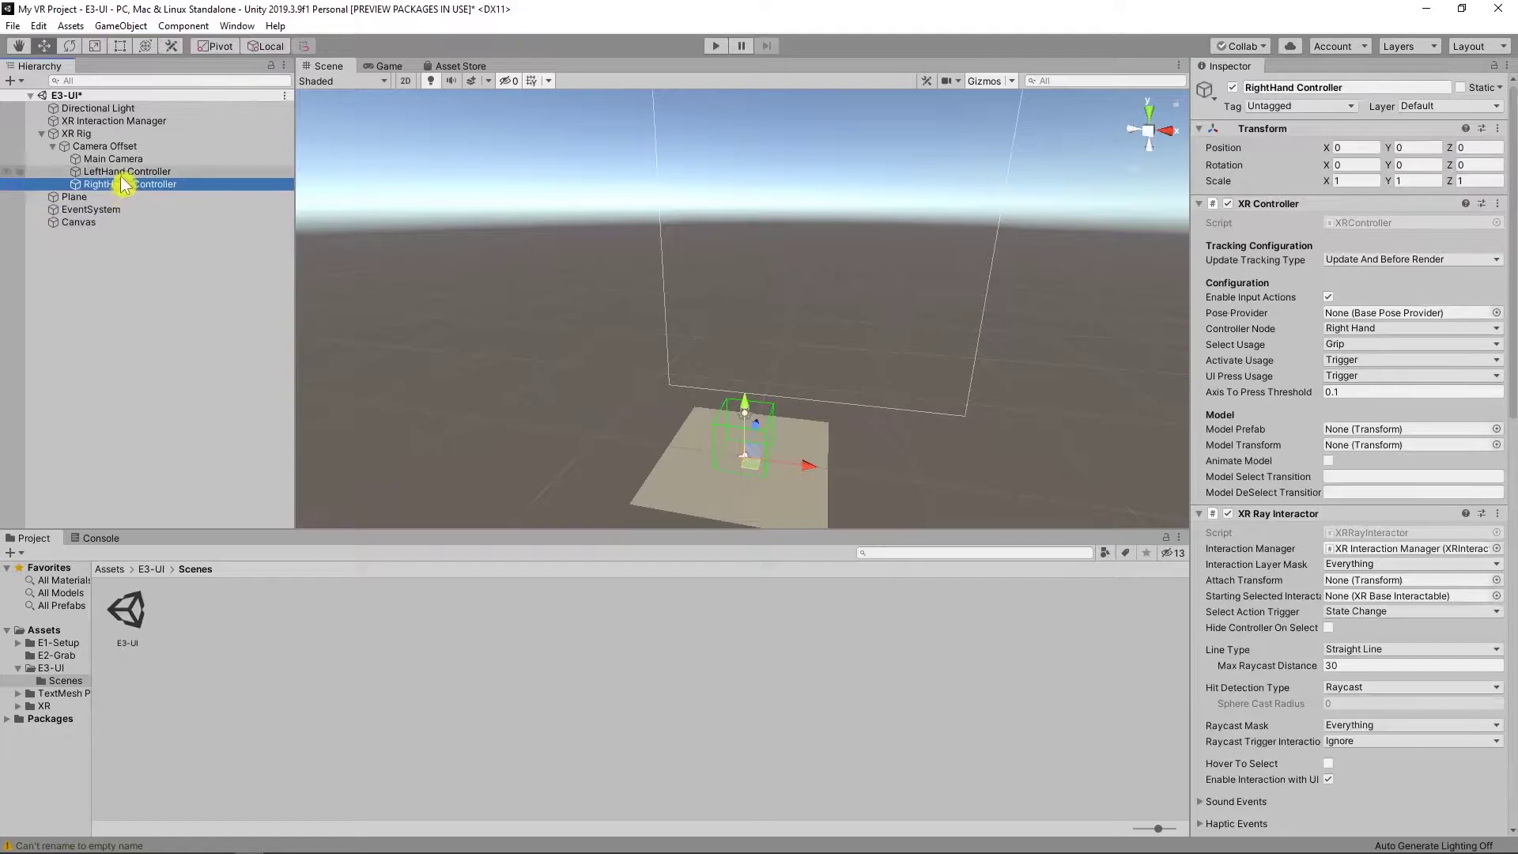
{"action": "left_click", "coordinate": [224, 182], "text": "ctrl"}
{"action": "scroll", "coordinate": [1436, 606], "scroll_direction": "down", "scroll_amount": 5}
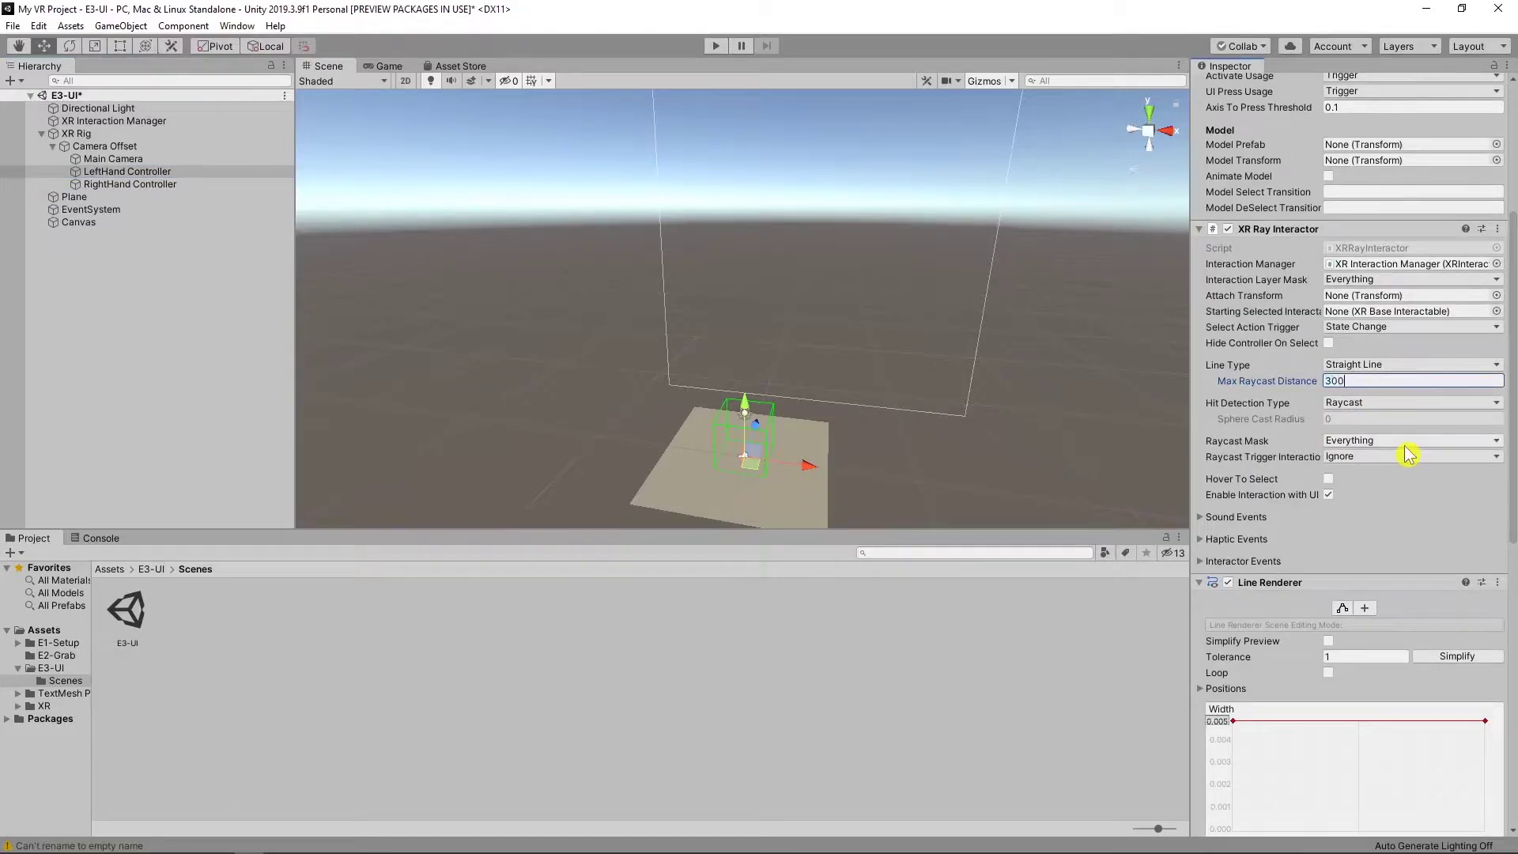
{"action": "left_click", "coordinate": [1329, 479]}
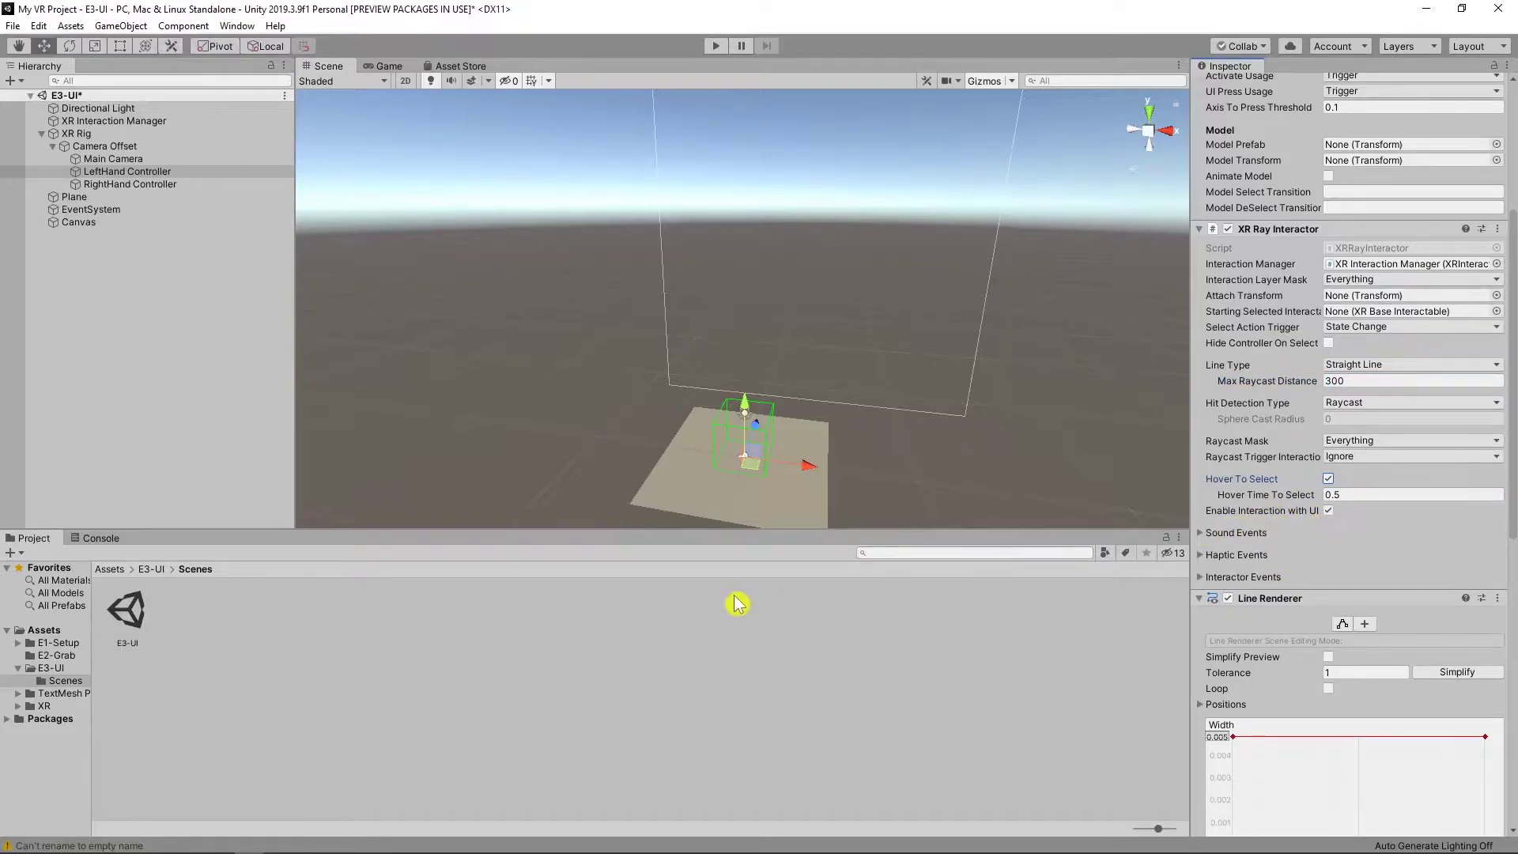
Step: Enable Hover To Select and set Max Raycast Distance to 300 in the RightHand Controller's XR Ray Interactor
{"action": "left_click", "coordinate": [245, 187]}
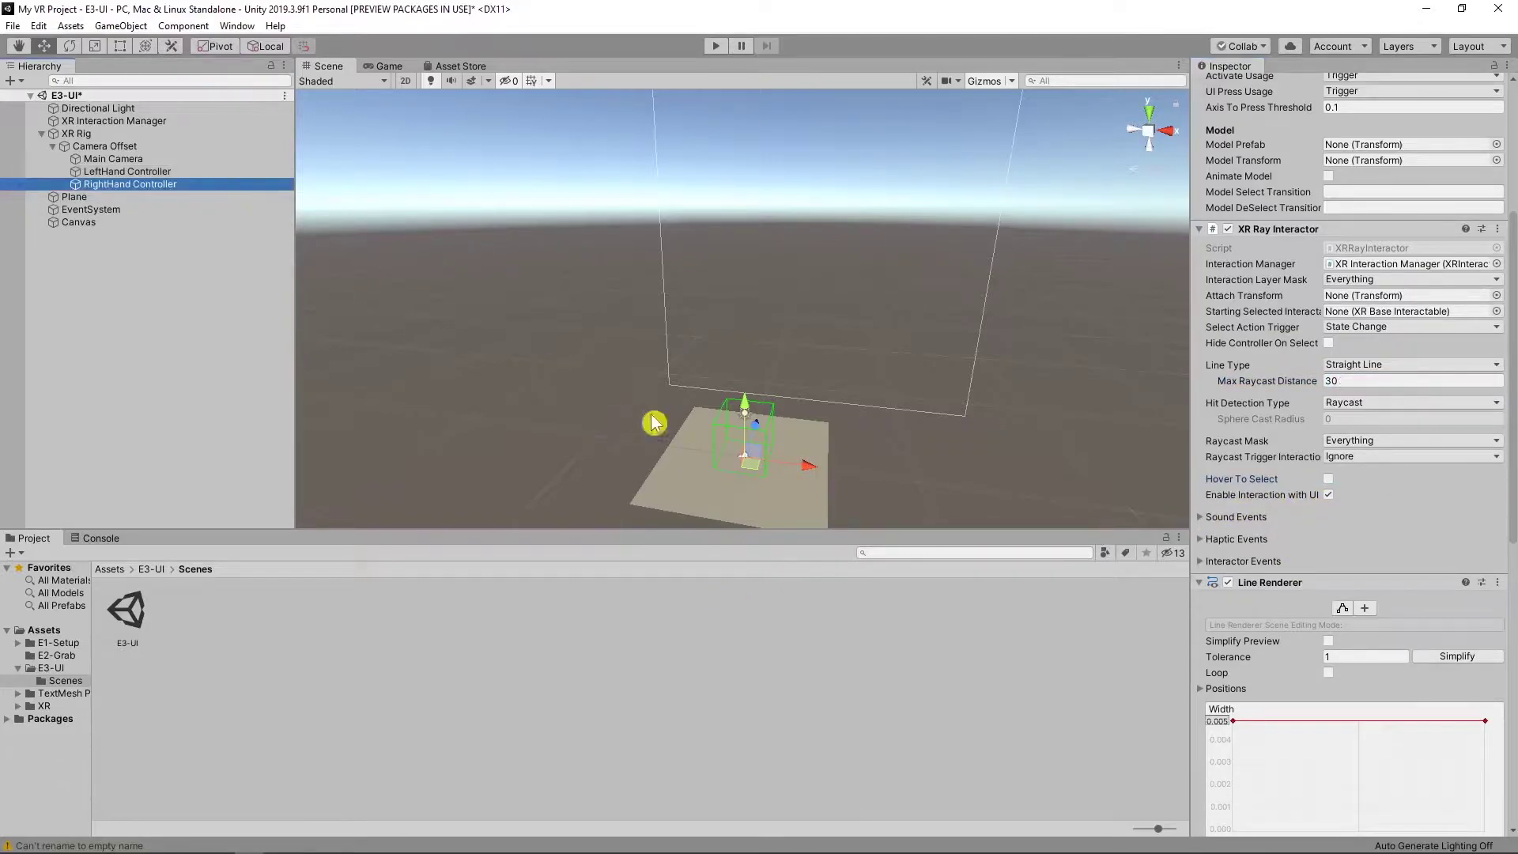
{"action": "left_click", "coordinate": [1329, 479]}
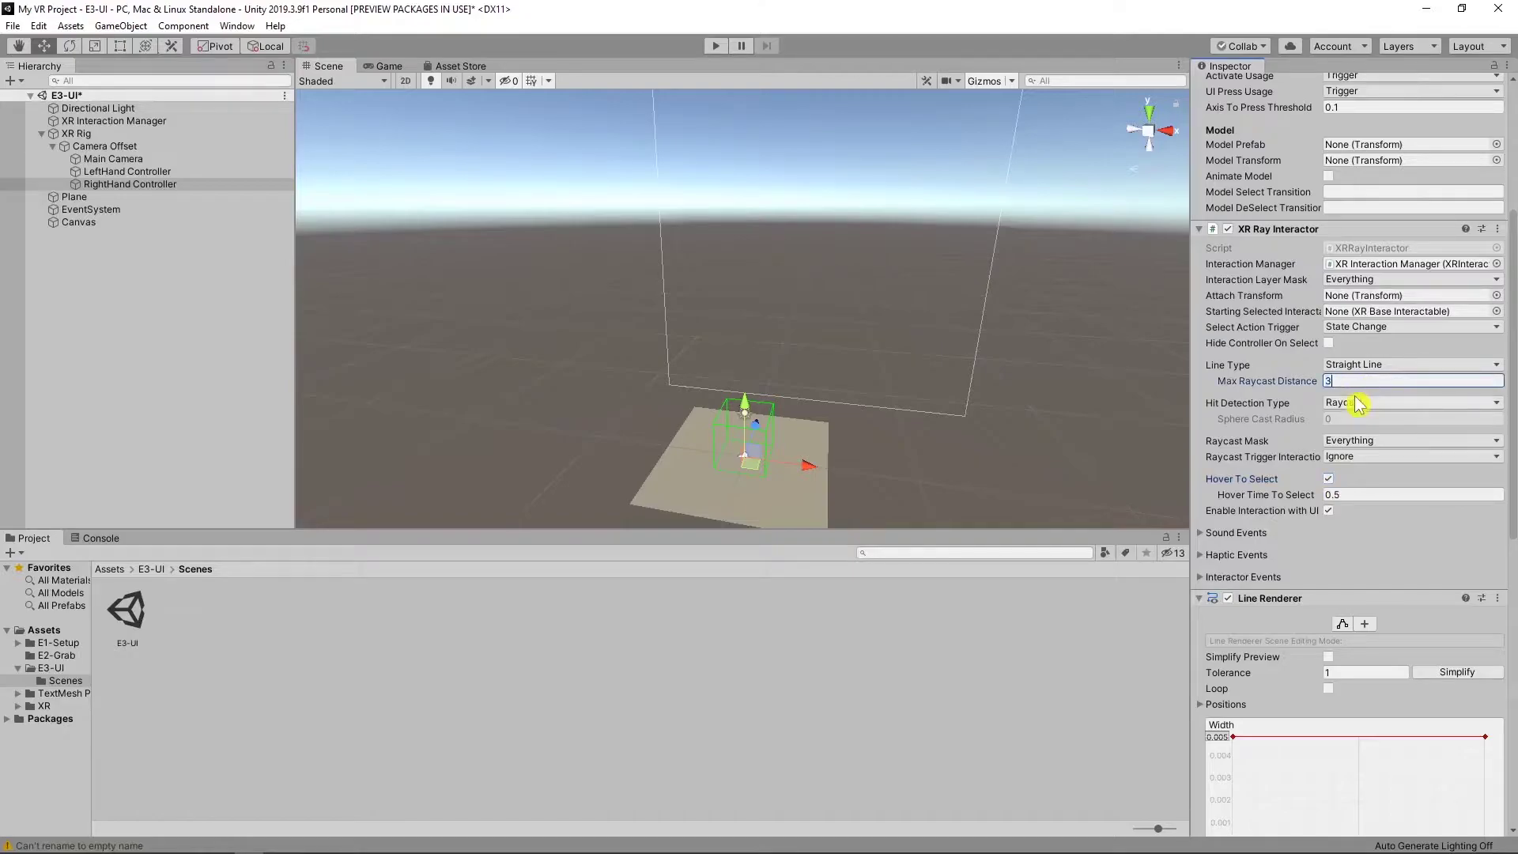
{"action": "left_click", "coordinate": [1370, 552]}
{"action": "left_click", "coordinate": [1287, 556]}
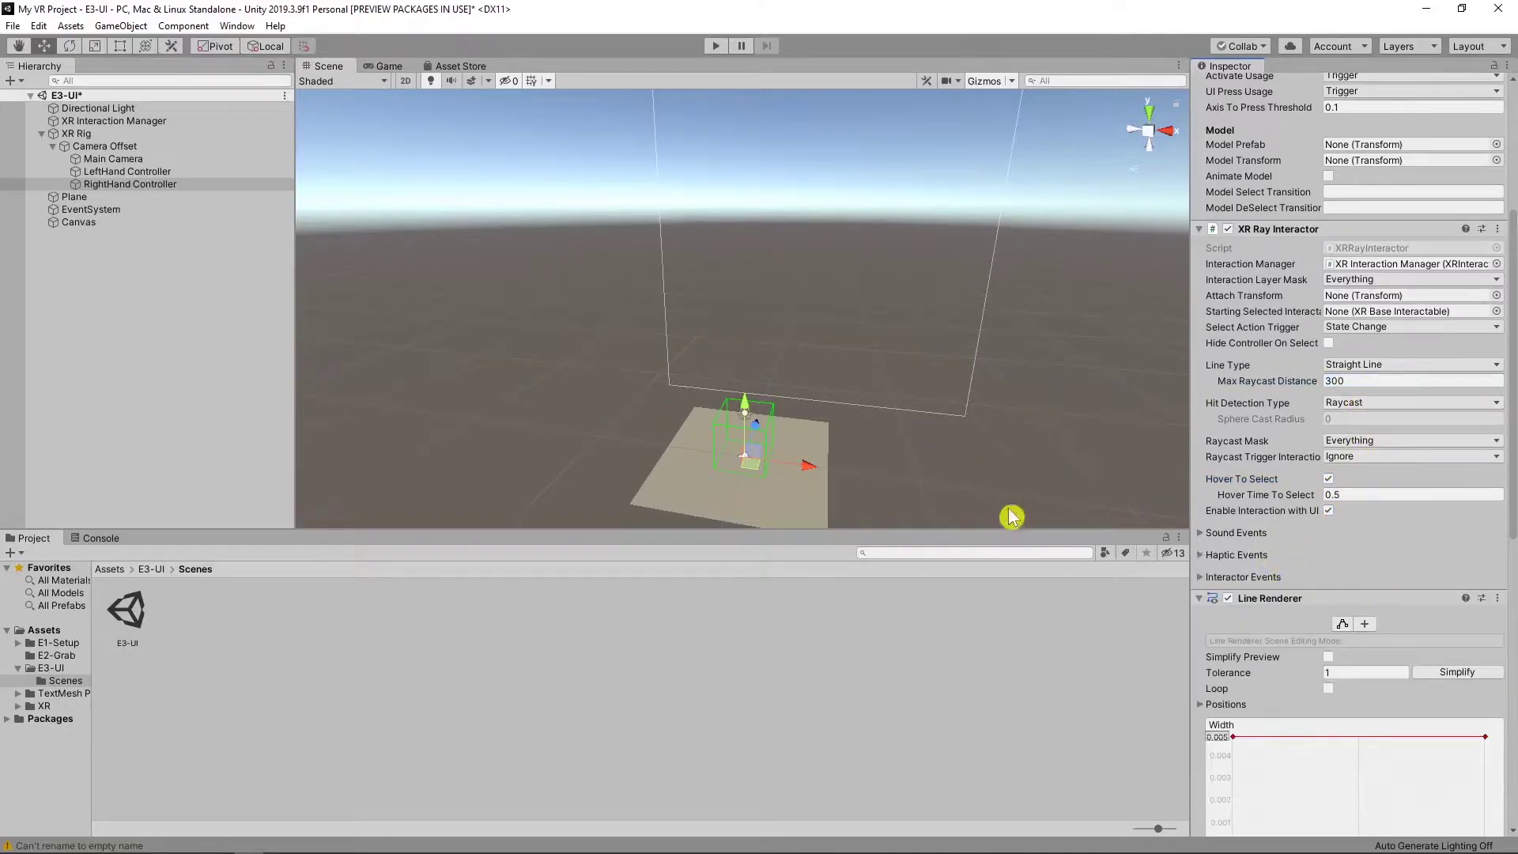
Step: Add a TextMeshPro text anchored at the canvas's top center, with Auto Size enabled and repeated "meshtext" words as content
{"action": "double_click", "coordinate": [103, 226]}
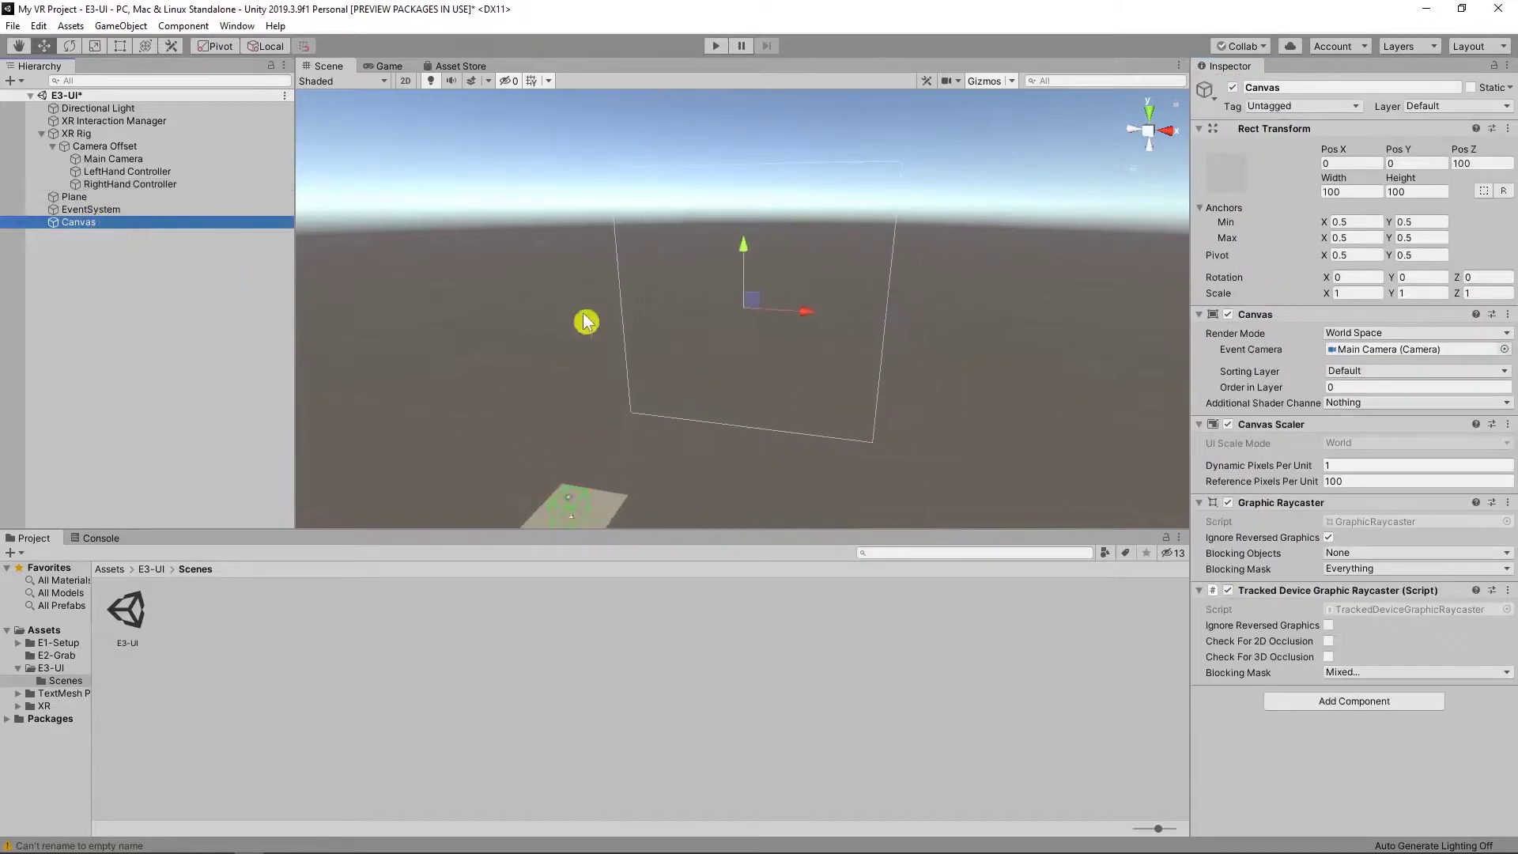
{"action": "right_click_drag", "start_coordinate": [586, 322], "coordinate": [722, 287]}
{"action": "right_click", "coordinate": [58, 225]}
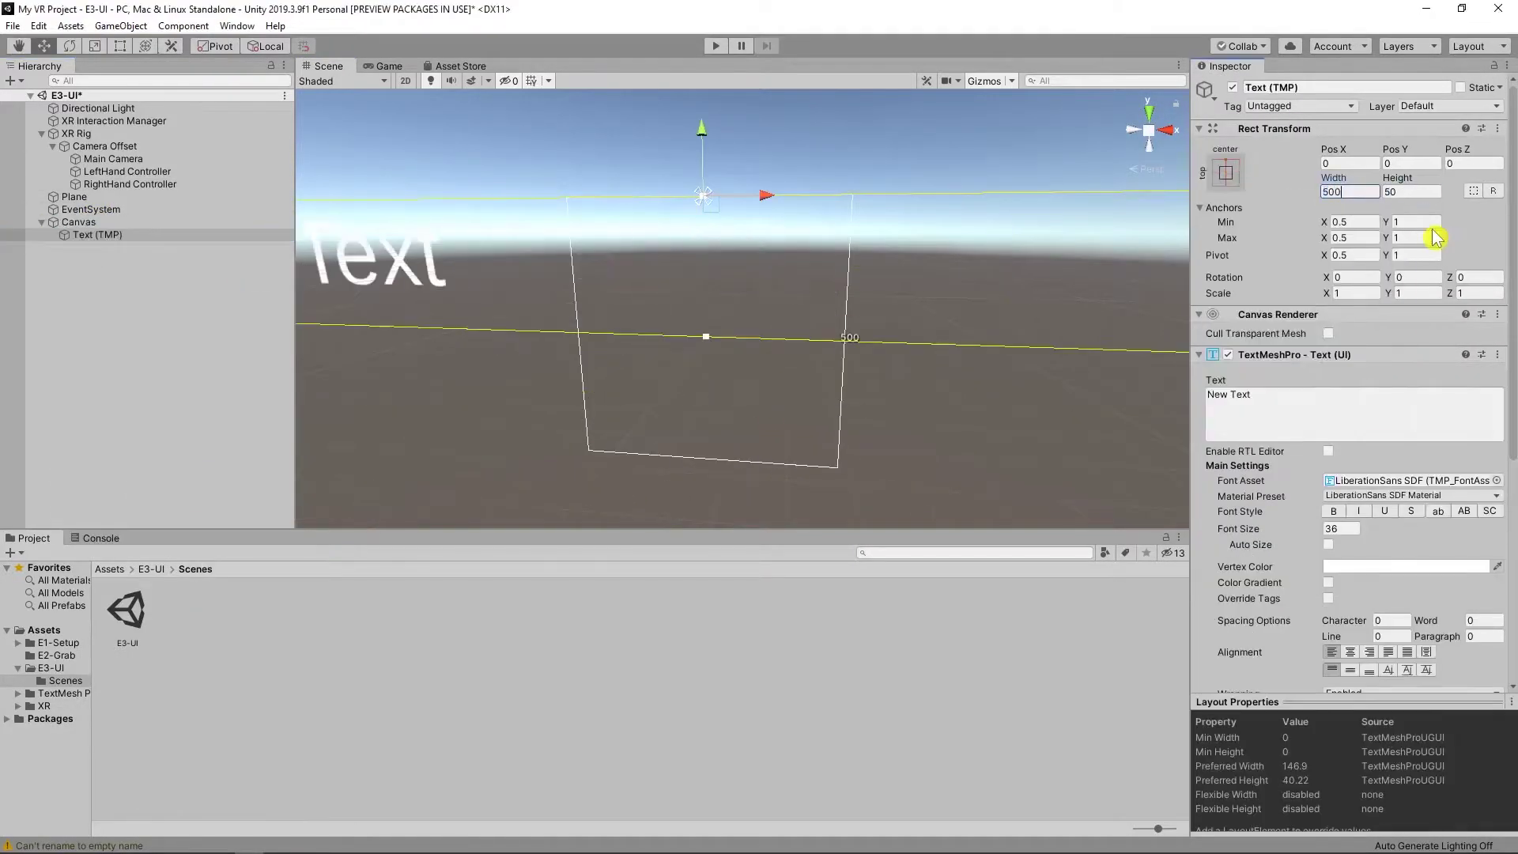
{"action": "left_click", "coordinate": [1328, 544]}
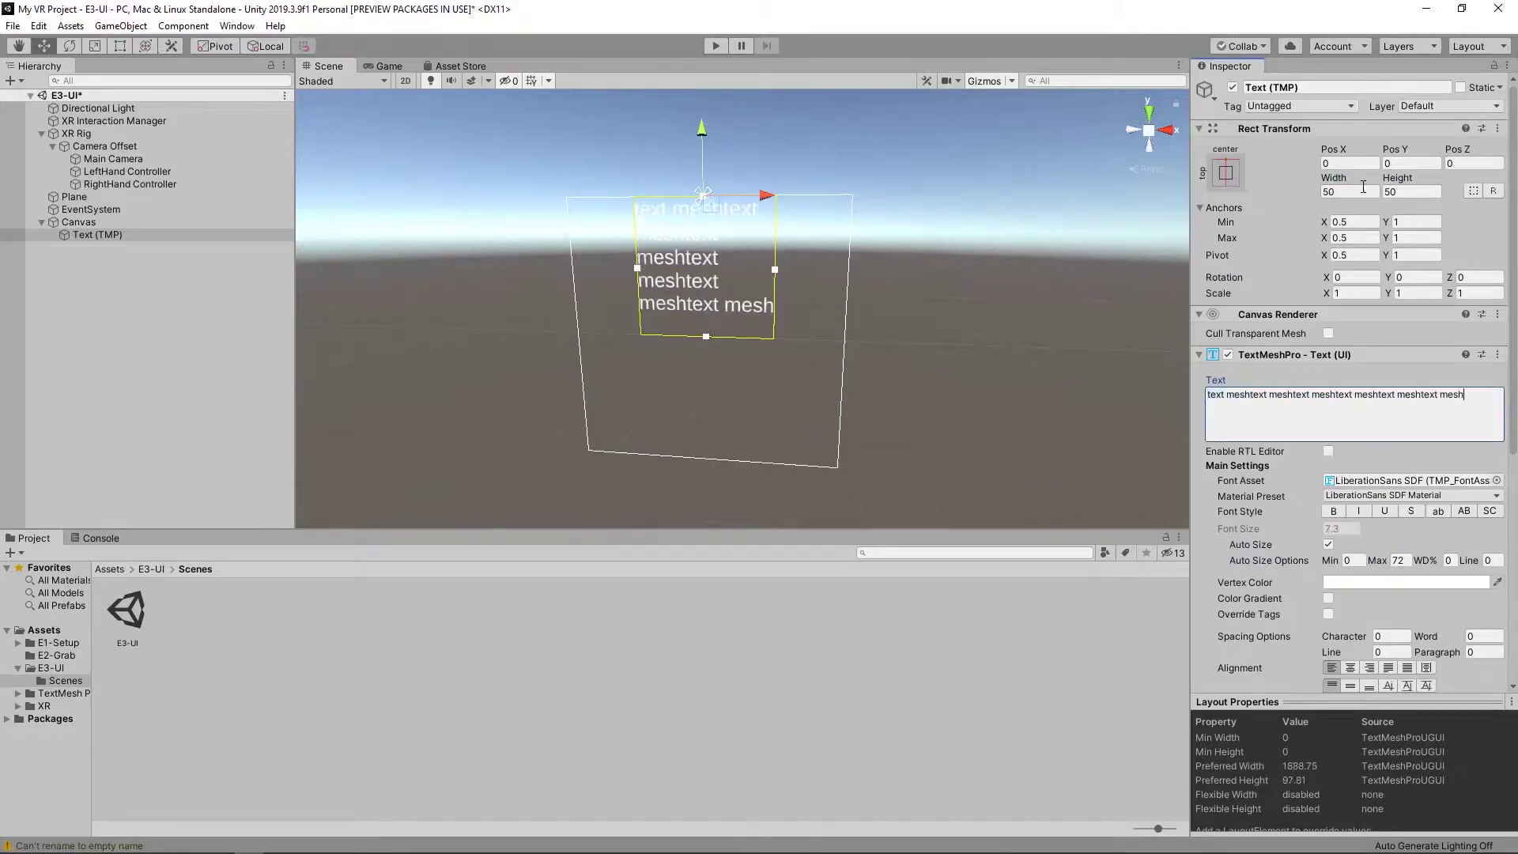
Step: Add a TextMeshPro button anchored at the canvas's middle left, with the auto-sized label "open"
{"action": "right_click", "coordinate": [78, 222]}
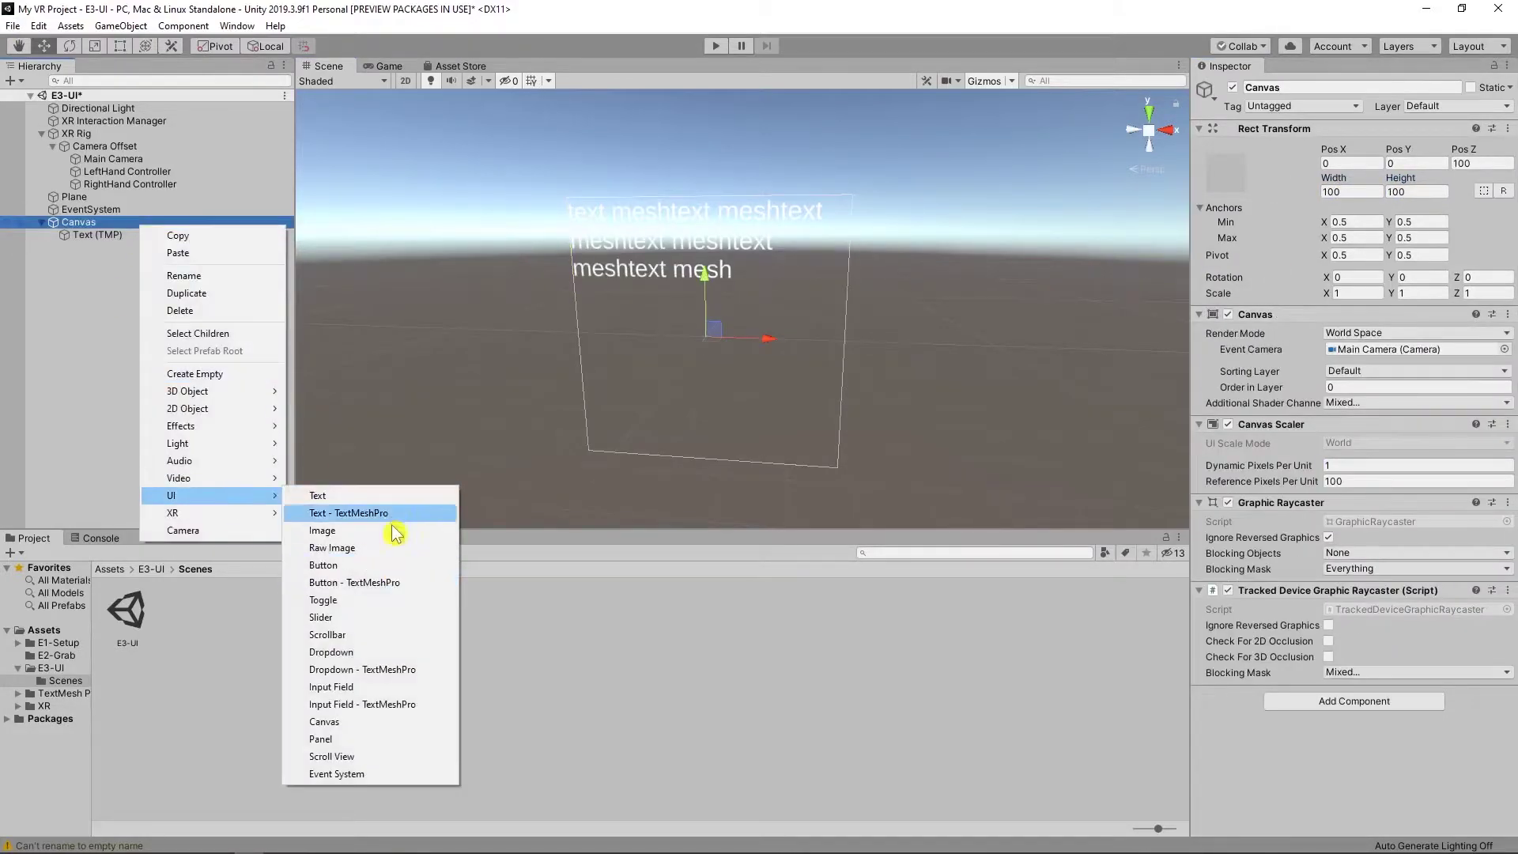
{"action": "left_click", "coordinate": [443, 484]}
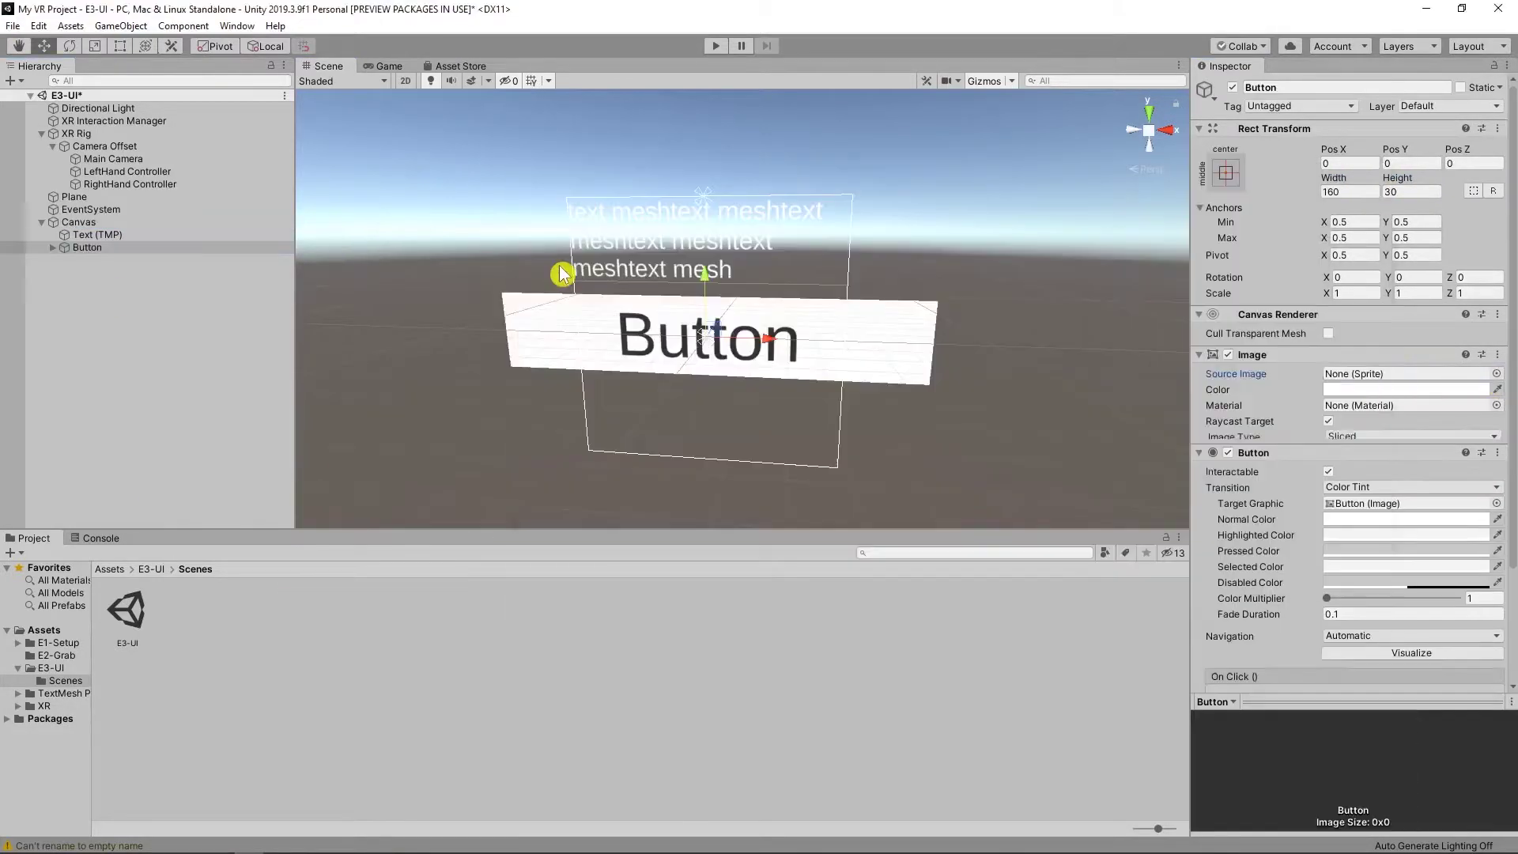
{"action": "left_click", "coordinate": [1226, 173]}
{"action": "left_click", "coordinate": [1315, 292]}
{"action": "left_click", "coordinate": [1329, 544]}
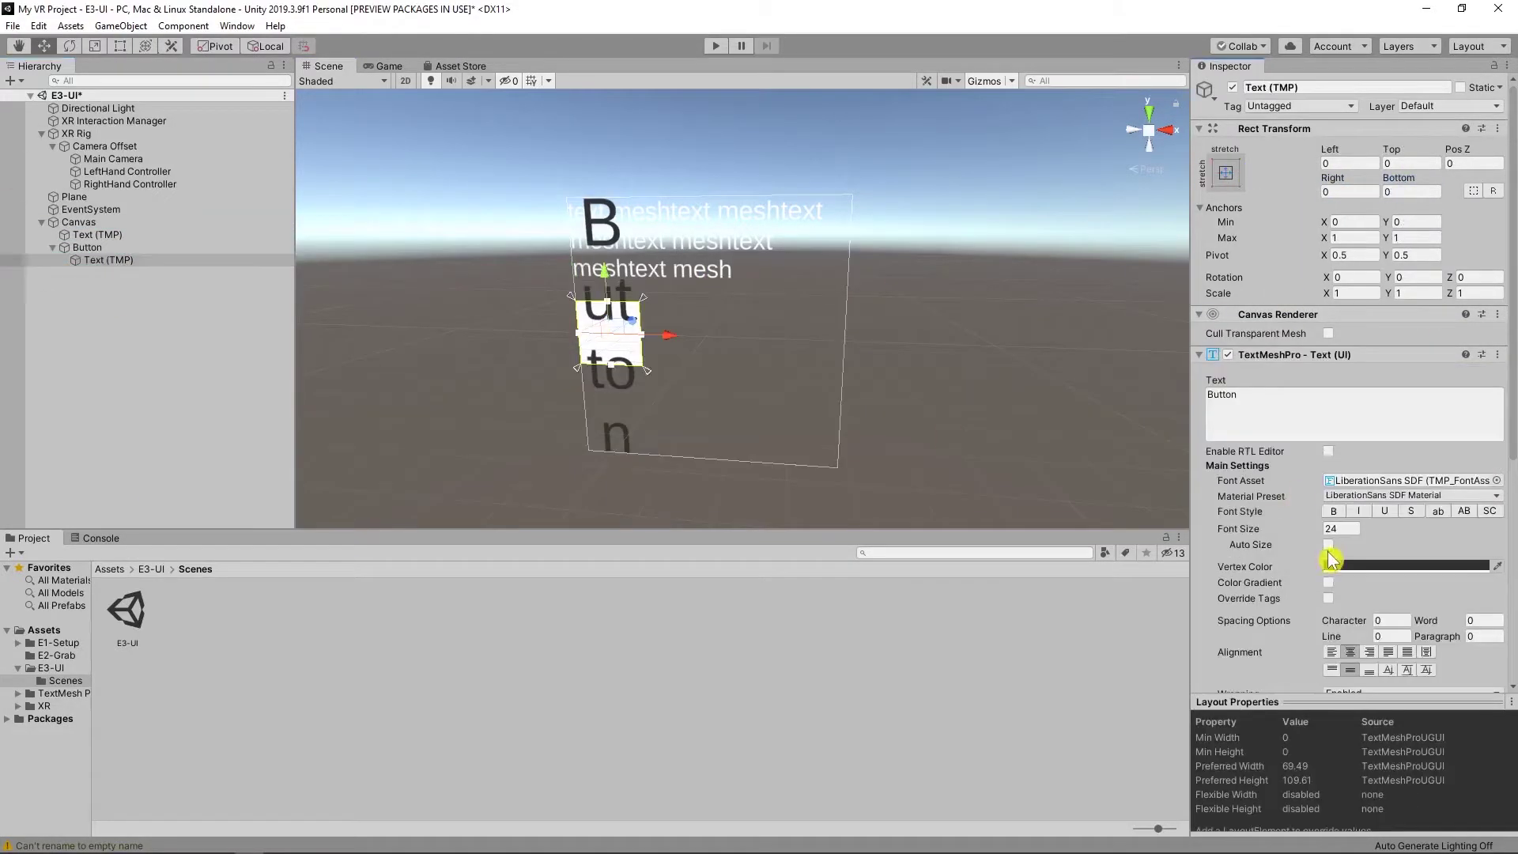
{"action": "type", "text": "open"}
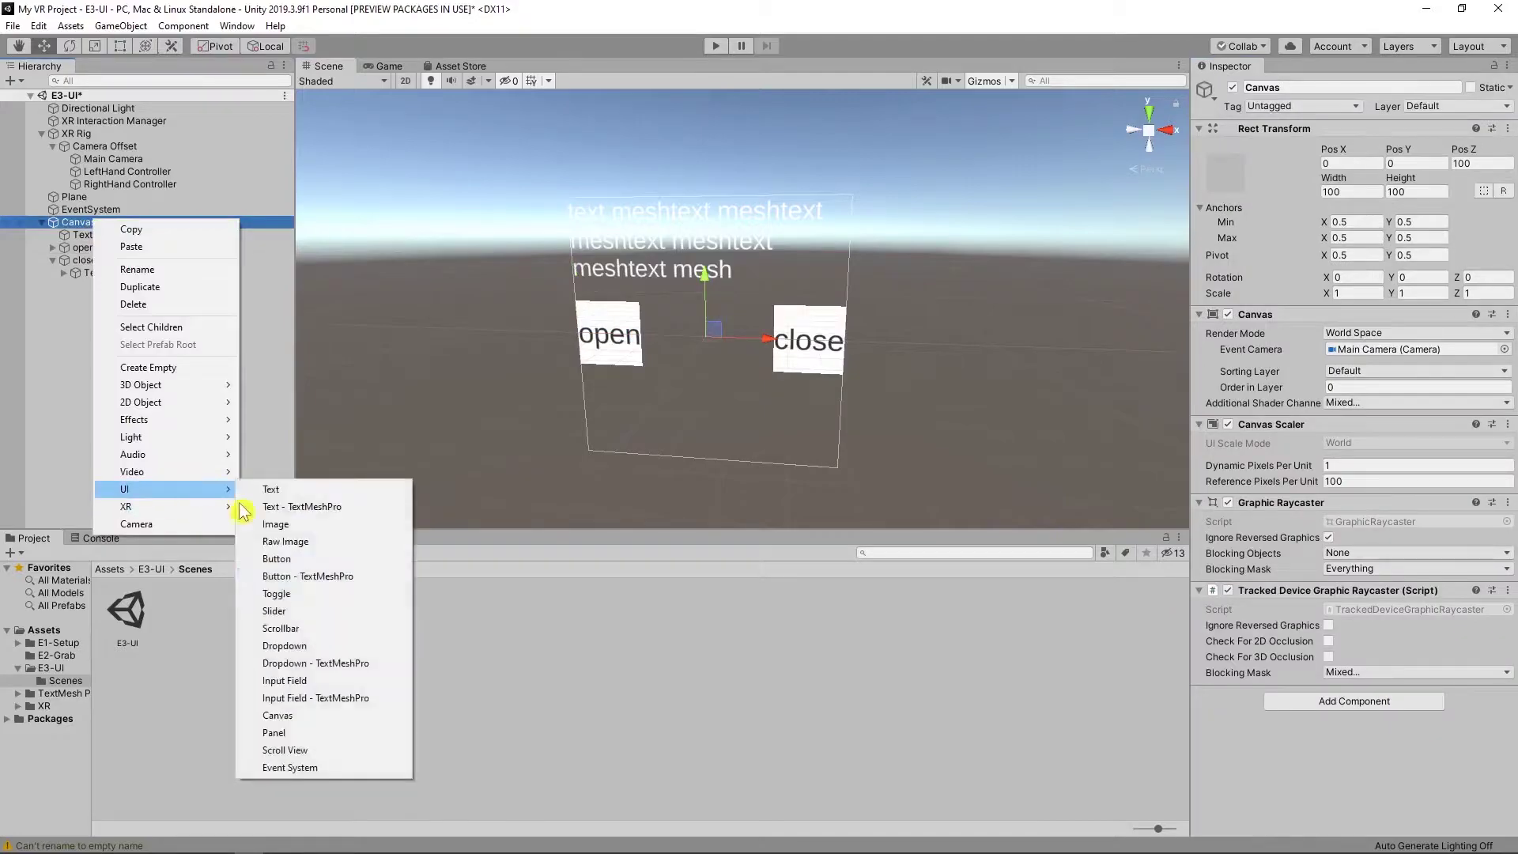
Step: Add a Scroll View to the middle of the canvas and scale it to 0.1 on all axes
{"action": "left_click", "coordinate": [269, 746]}
{"action": "left_click", "coordinate": [1358, 295]}
{"action": "type", "text": "0.1"}
{"action": "key", "text": "Tab"}
{"action": "type", "text": "0.1"}
{"action": "key", "text": "Tab"}
{"action": "type", "text": "0.1"}
{"action": "scroll", "coordinate": [1091, 272], "scroll_direction": "up", "scroll_amount": 4}
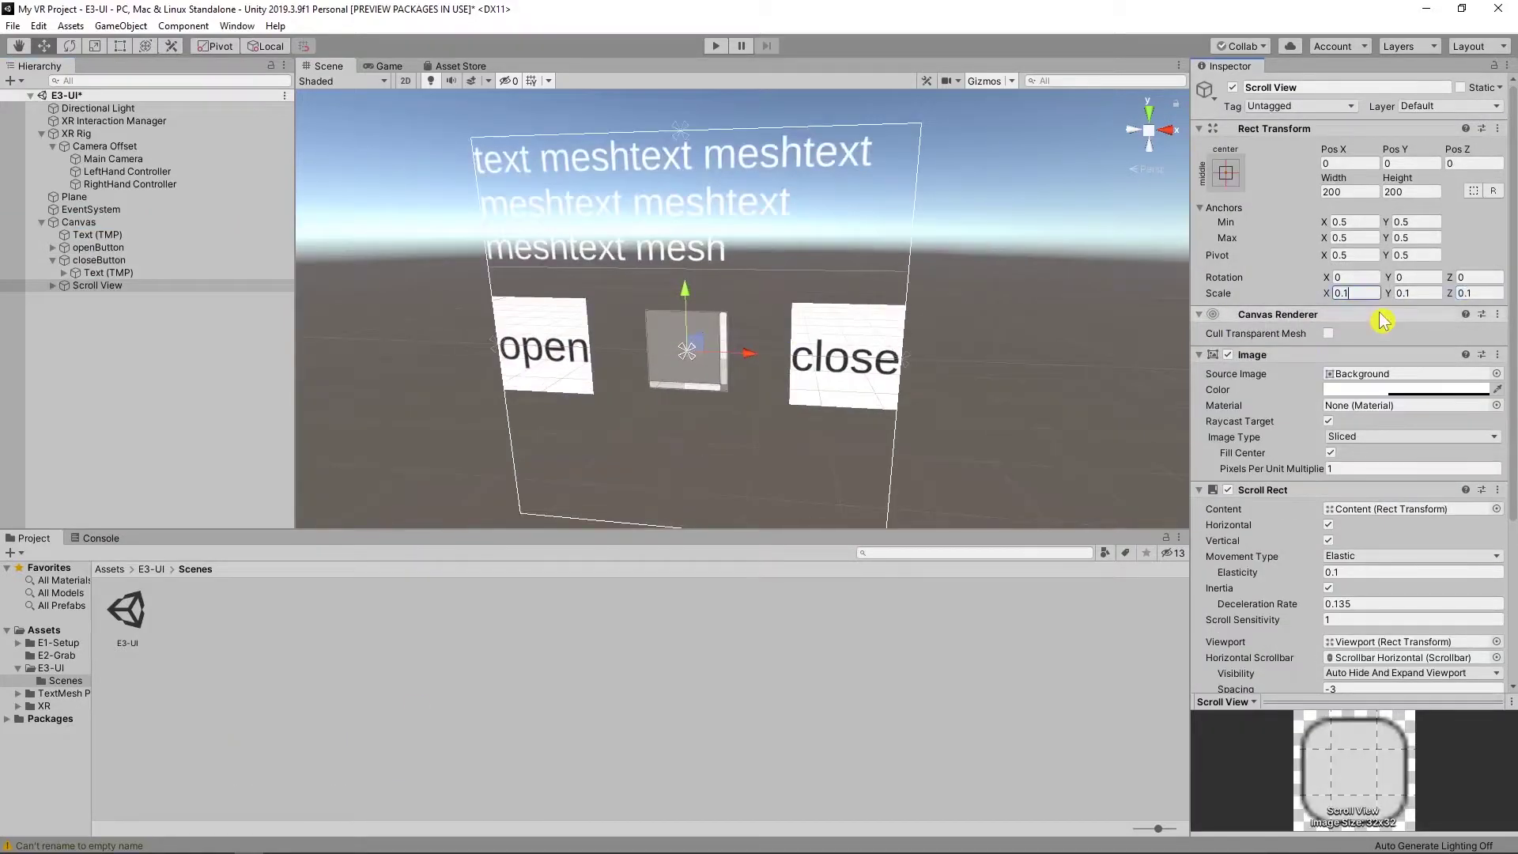
Step: Add a TextMeshPro text stretched across the Scroll View's Content and fill it with repeated "New Text" lines
{"action": "right_click", "coordinate": [107, 311]}
{"action": "mouse_move", "coordinate": [186, 582]}
{"action": "left_click", "coordinate": [316, 320]}
{"action": "left_click", "coordinate": [1226, 173]}
{"action": "left_click", "coordinate": [1388, 406], "text": "alt"}
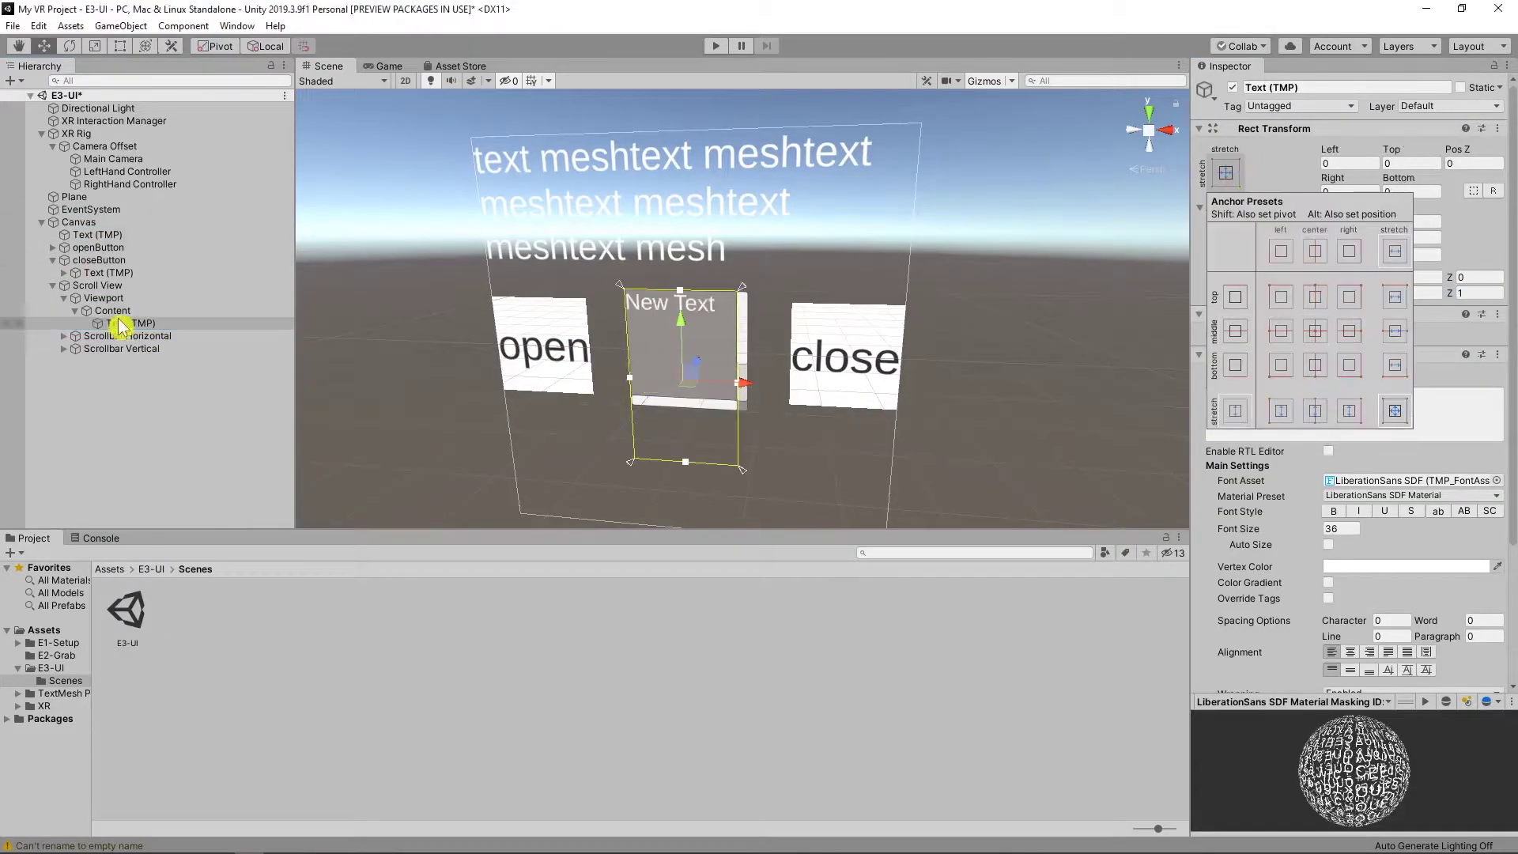
{"action": "left_click", "coordinate": [1306, 398]}
{"action": "type", "text": "New Text"}
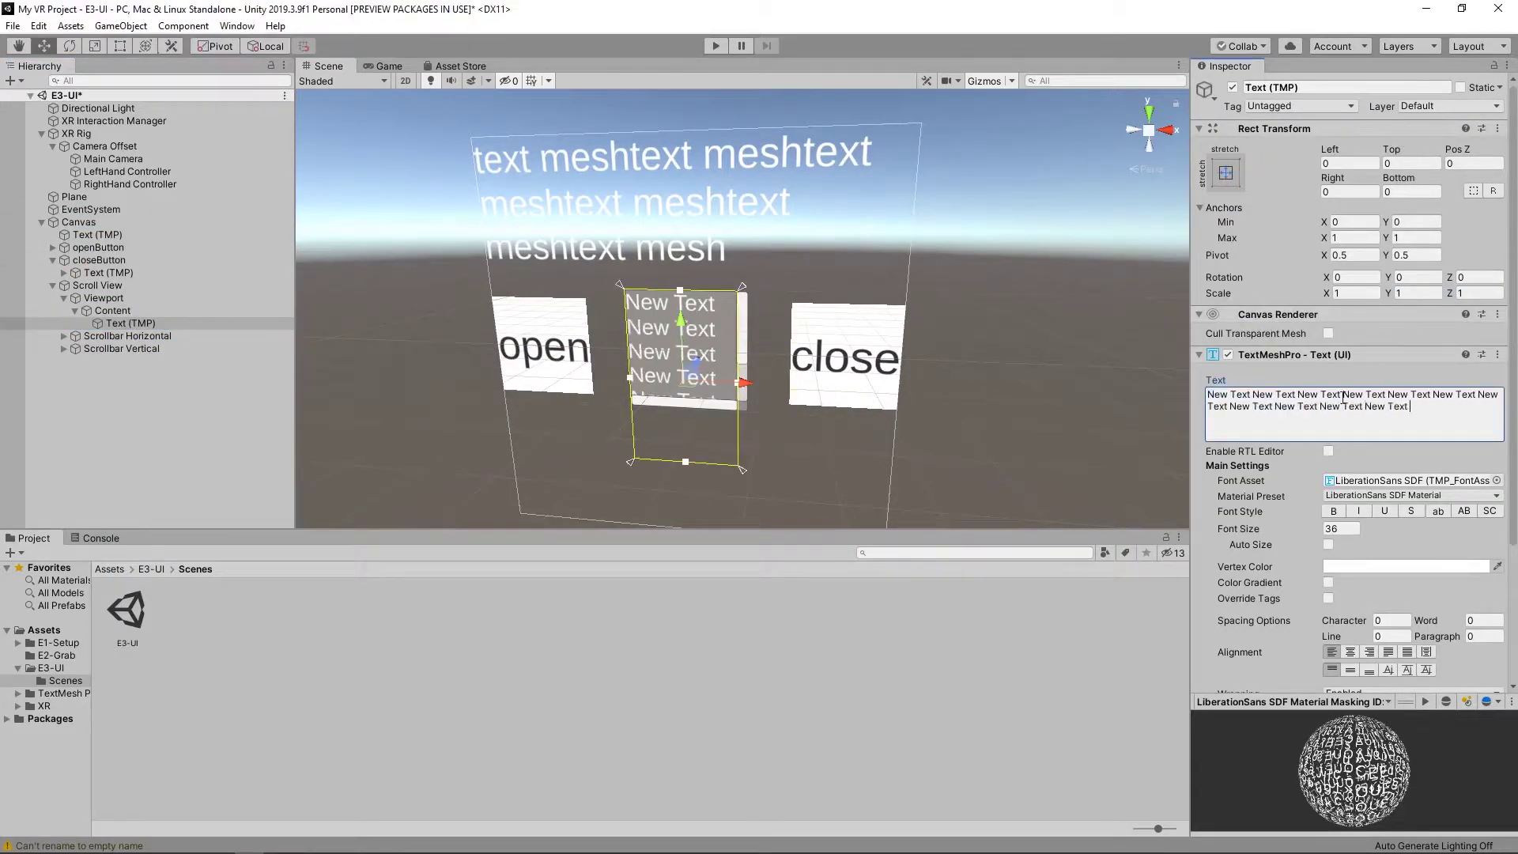
{"action": "left_click", "coordinate": [53, 285]}
{"action": "left_click", "coordinate": [53, 260]}
Step: Add a slider to the canvas and scale it to 0.2
{"action": "right_click", "coordinate": [74, 223]}
{"action": "mouse_move", "coordinate": [107, 495]}
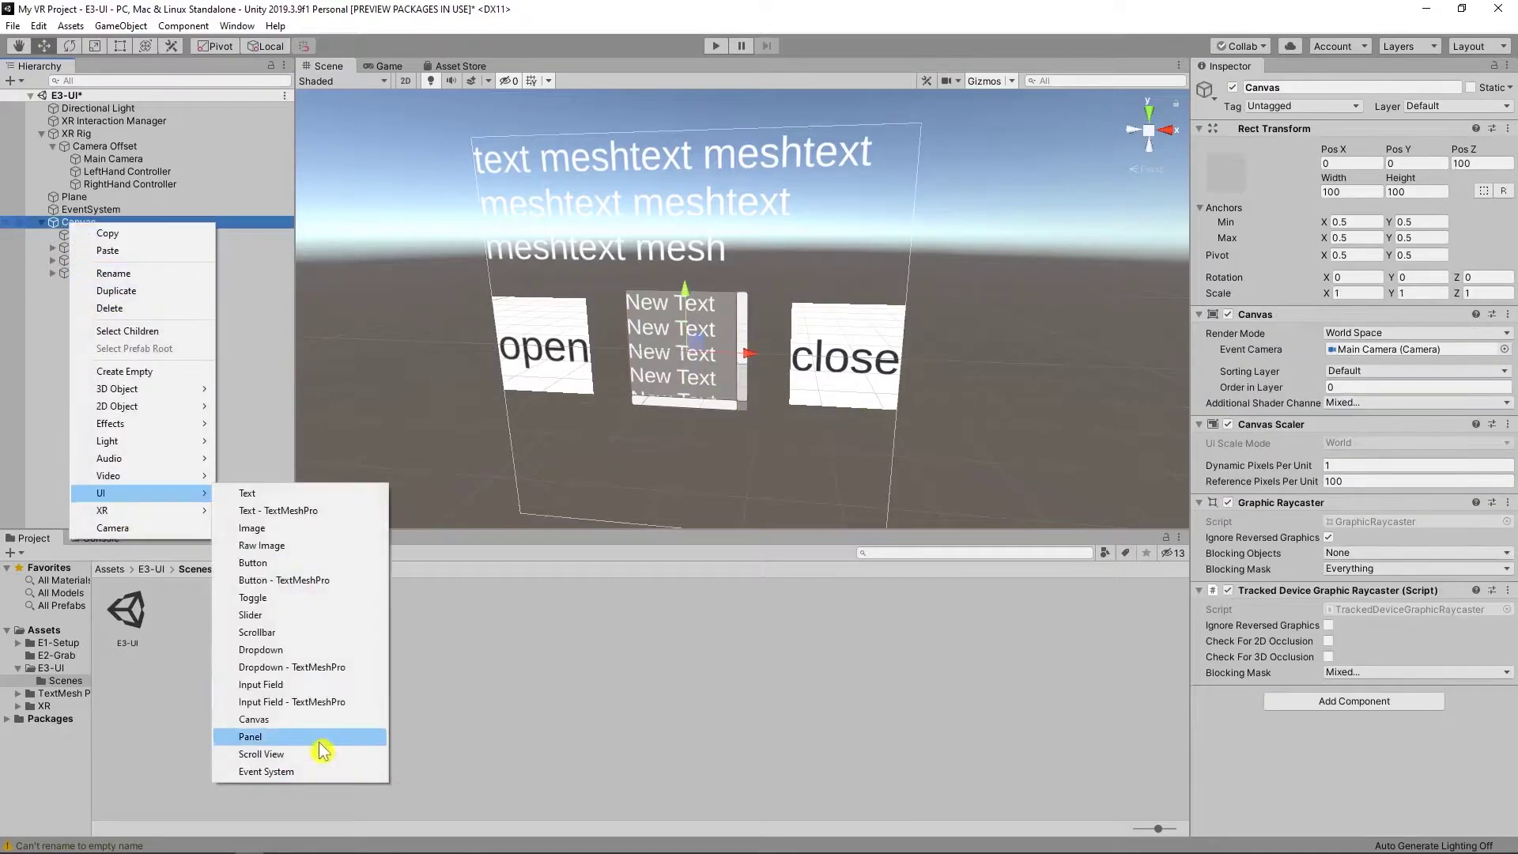
{"action": "left_click", "coordinate": [288, 614]}
{"action": "left_click", "coordinate": [1355, 295]}
{"action": "type", "text": "0.2"}
{"action": "key", "text": "Return"}
{"action": "left_click", "coordinate": [1419, 295]}
{"action": "type", "text": "0.2"}
Step: Move the slider below the Scroll View and anchor it to the canvas's bottom center, at a Pos Y of about 24.7
{"action": "left_click_drag", "start_coordinate": [684, 290], "coordinate": [685, 385]}
{"action": "left_click", "coordinate": [1226, 173]}
{"action": "left_click", "coordinate": [1310, 366], "text": "alt"}
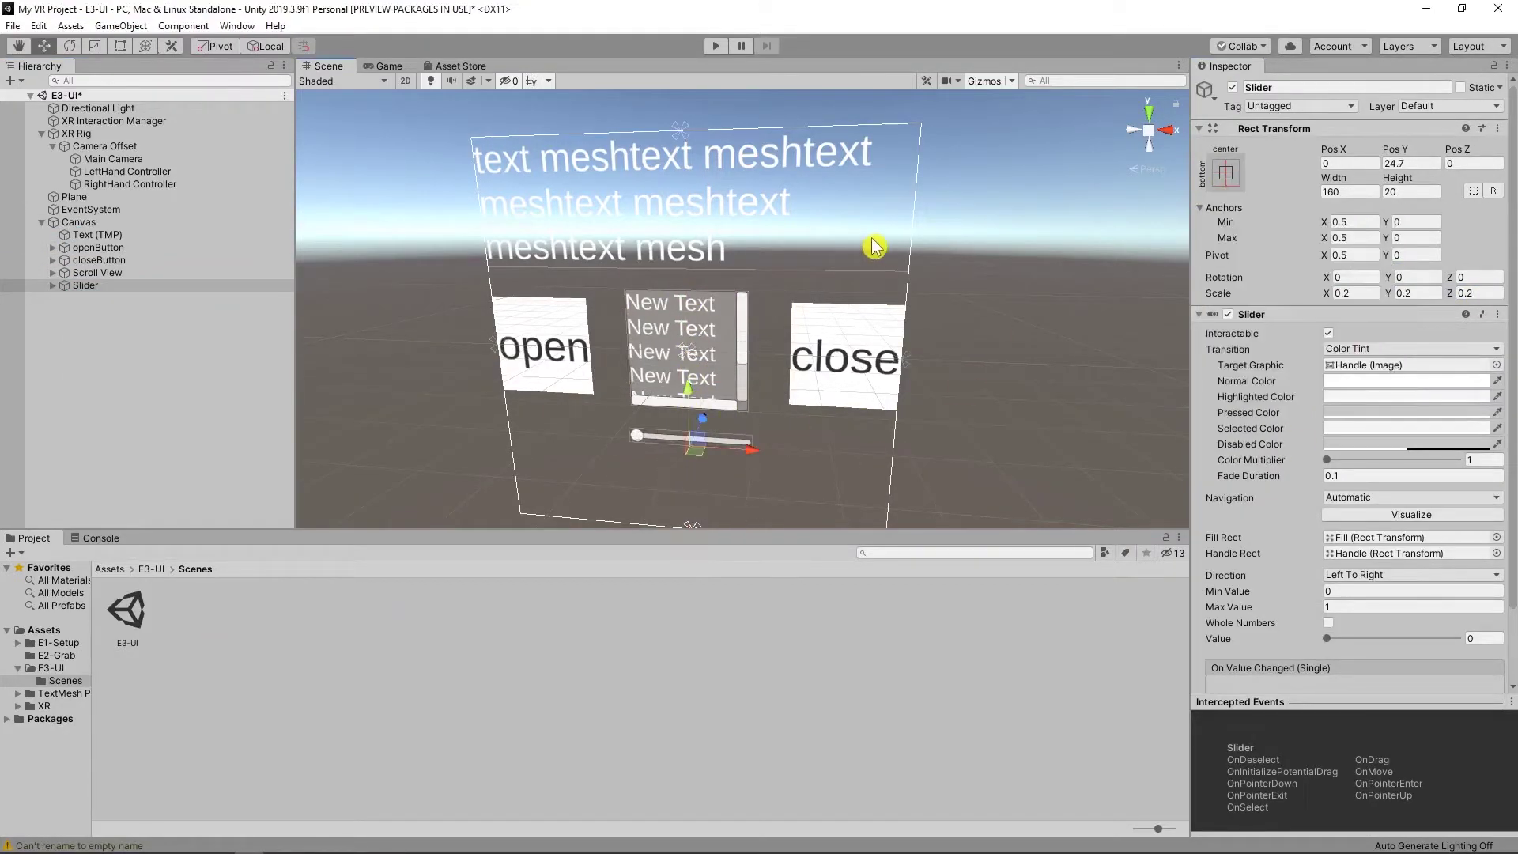
Step: Save the scene and test the UI in play mode with Maximize On Play enabled
{"action": "key", "text": "ctrl+s"}
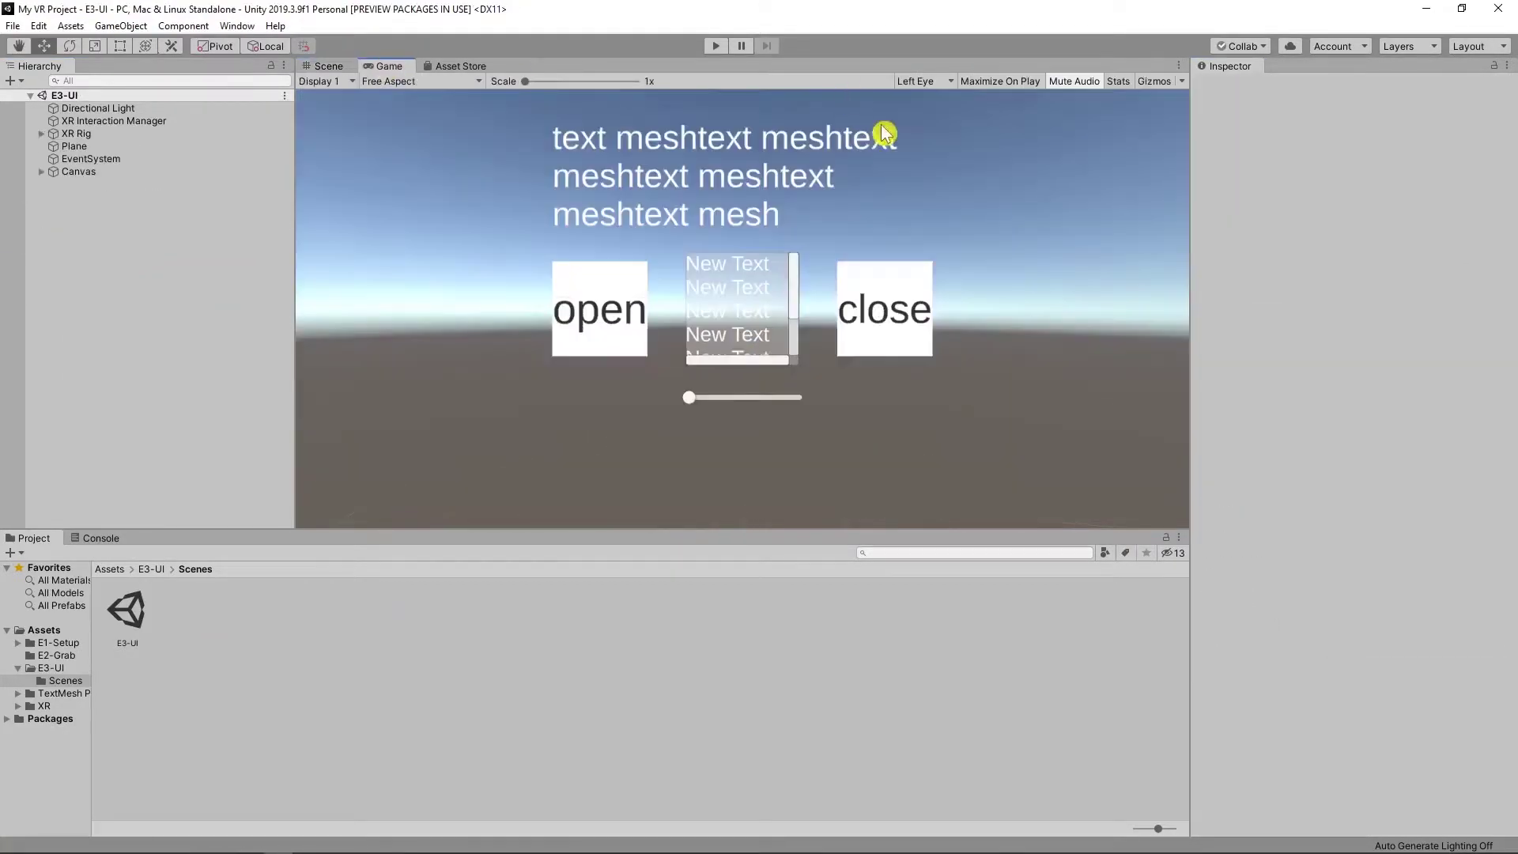
{"action": "left_click", "coordinate": [1000, 81]}
{"action": "left_click", "coordinate": [715, 47]}
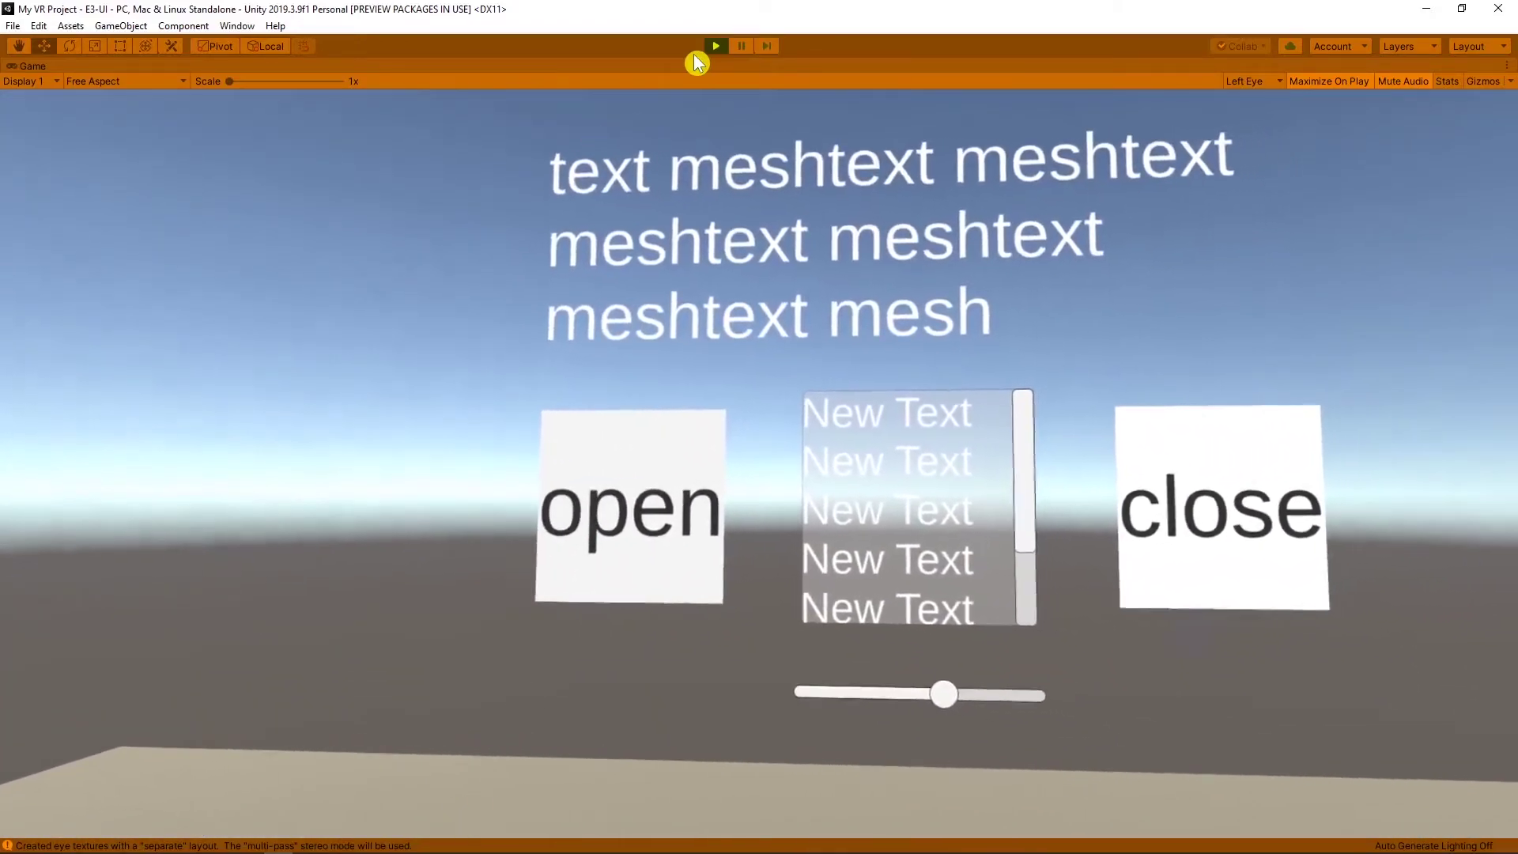
{"action": "left_click", "coordinate": [715, 45]}
Step: Make the Canvas a child of the XR Rig's Main Camera
{"action": "left_click", "coordinate": [76, 133]}
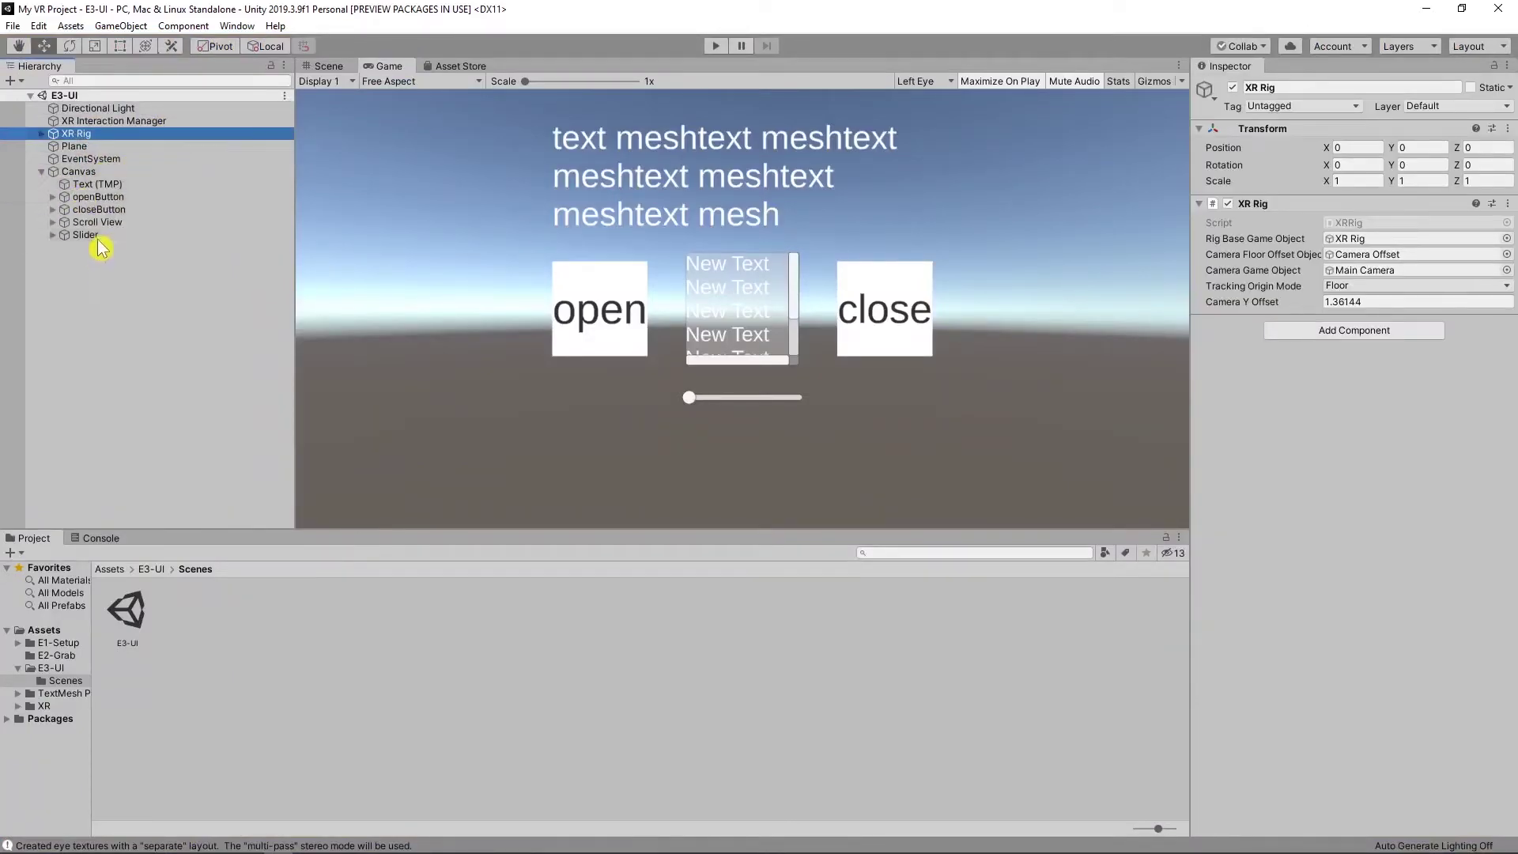
{"action": "left_click_drag", "start_coordinate": [72, 175], "coordinate": [143, 159]}
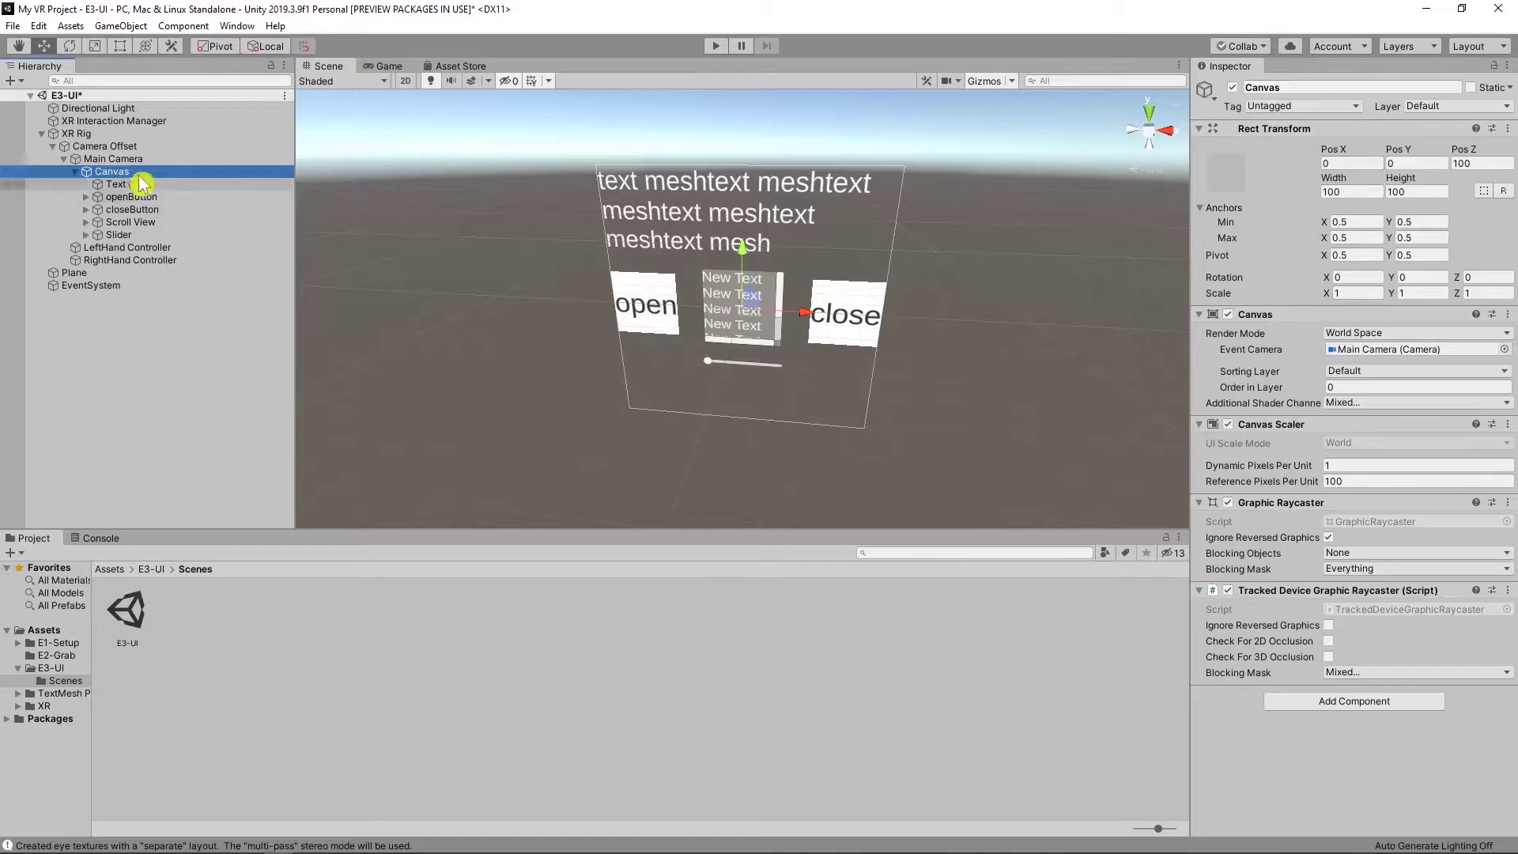
{"action": "left_click", "coordinate": [119, 159]}
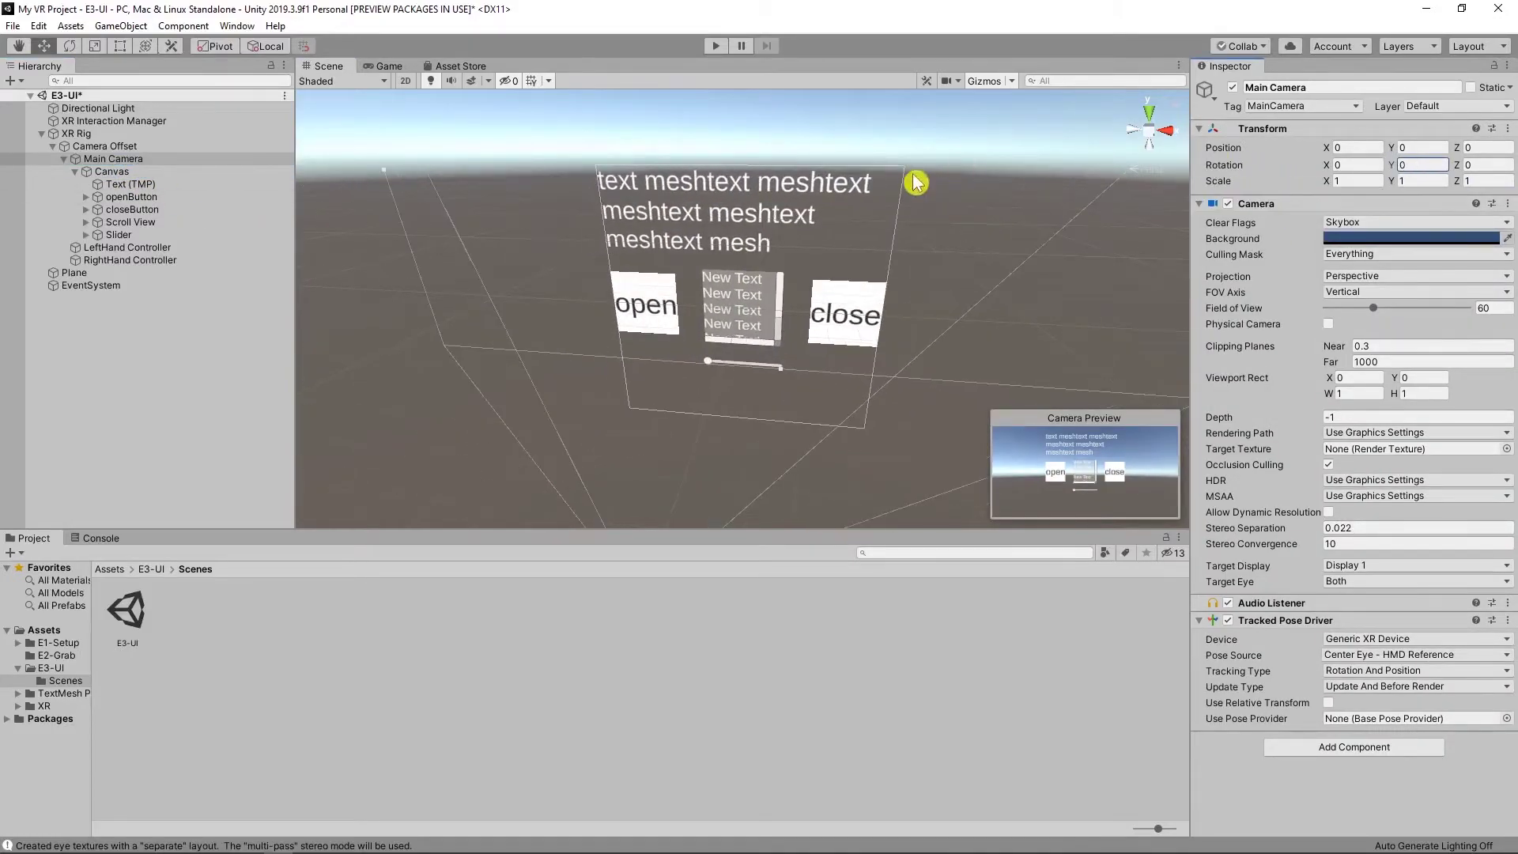
Step: Test the camera-attached canvas in play mode and stop the run
{"action": "left_click", "coordinate": [715, 45]}
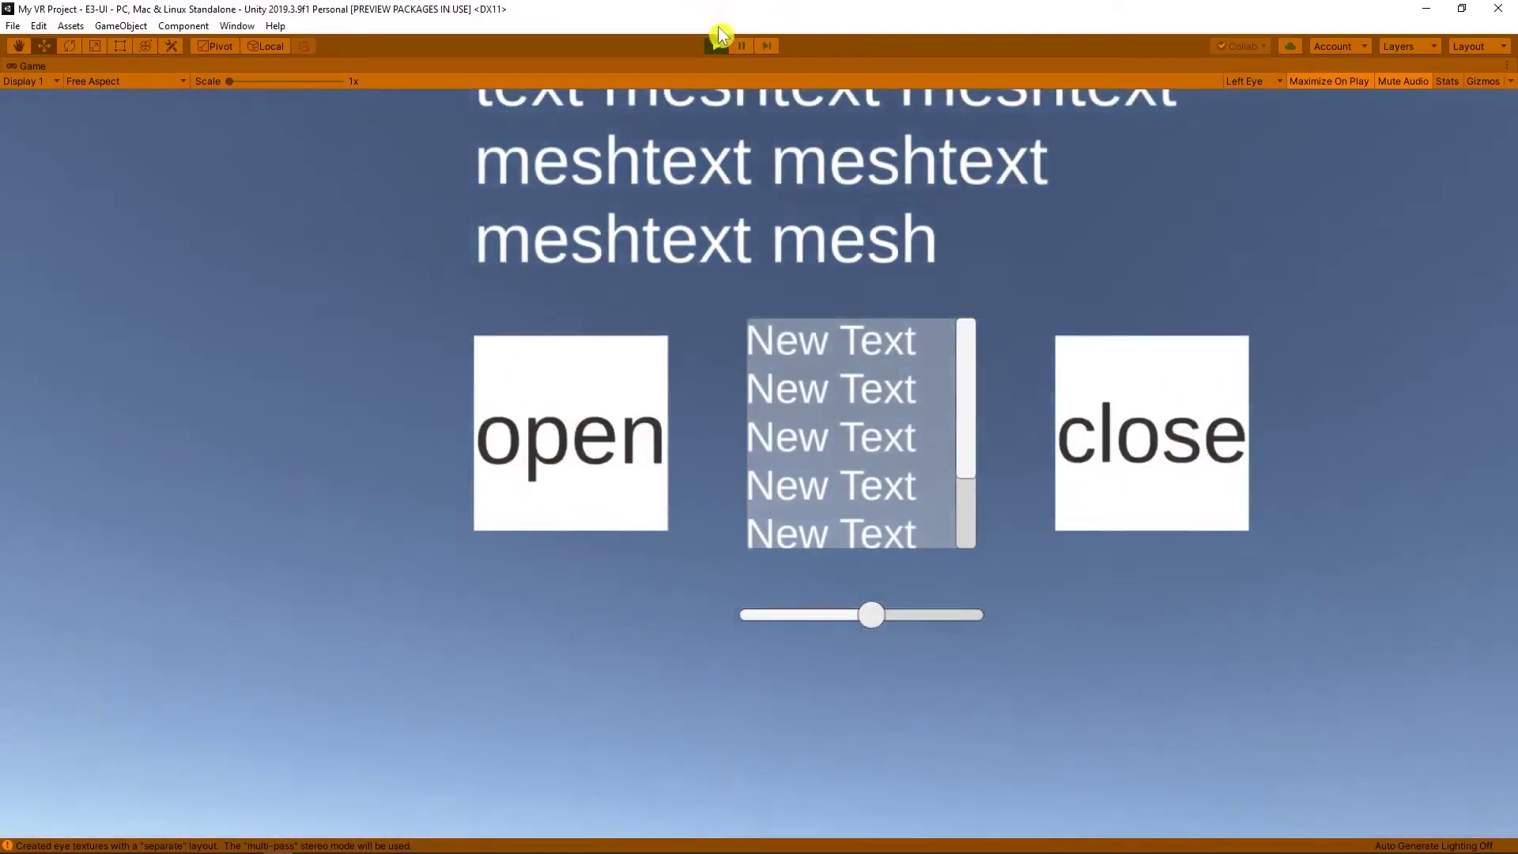
{"action": "left_click", "coordinate": [716, 45]}
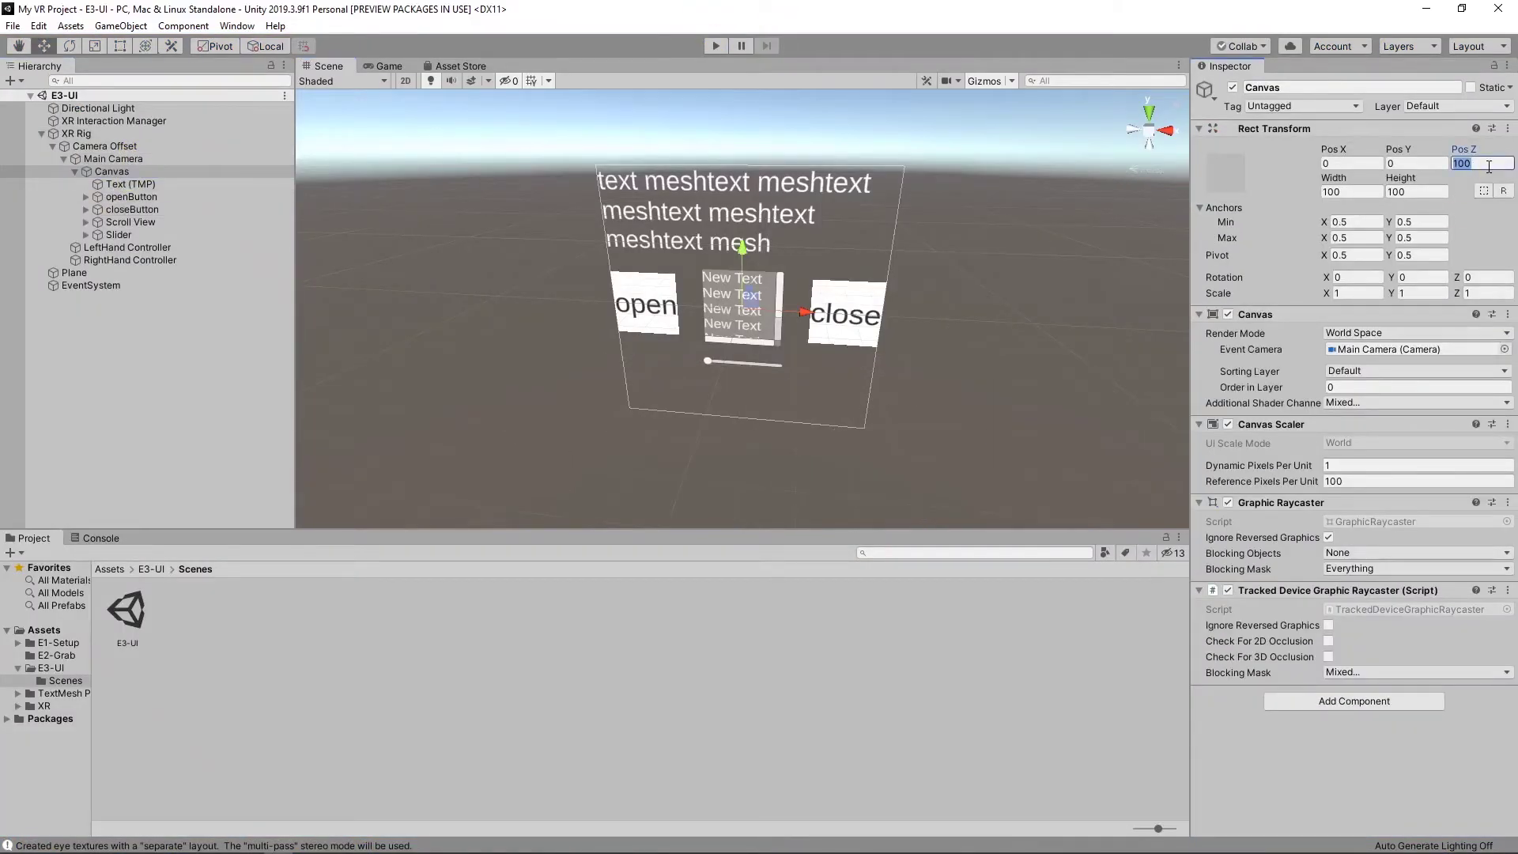
Step: Set the Canvas's Pos Z to 1 and deactivate its Scroll View and Slider
{"action": "type", "text": "1"}
{"action": "key", "text": "Tab"}
{"action": "left_click", "coordinate": [131, 223]}
{"action": "left_click", "coordinate": [120, 235], "text": "shift"}
{"action": "left_click", "coordinate": [1232, 88]}
Step: Set the Canvas's width and height to 5 each while viewing the scene in 2D
{"action": "double_click", "coordinate": [183, 173]}
{"action": "left_click", "coordinate": [405, 80]}
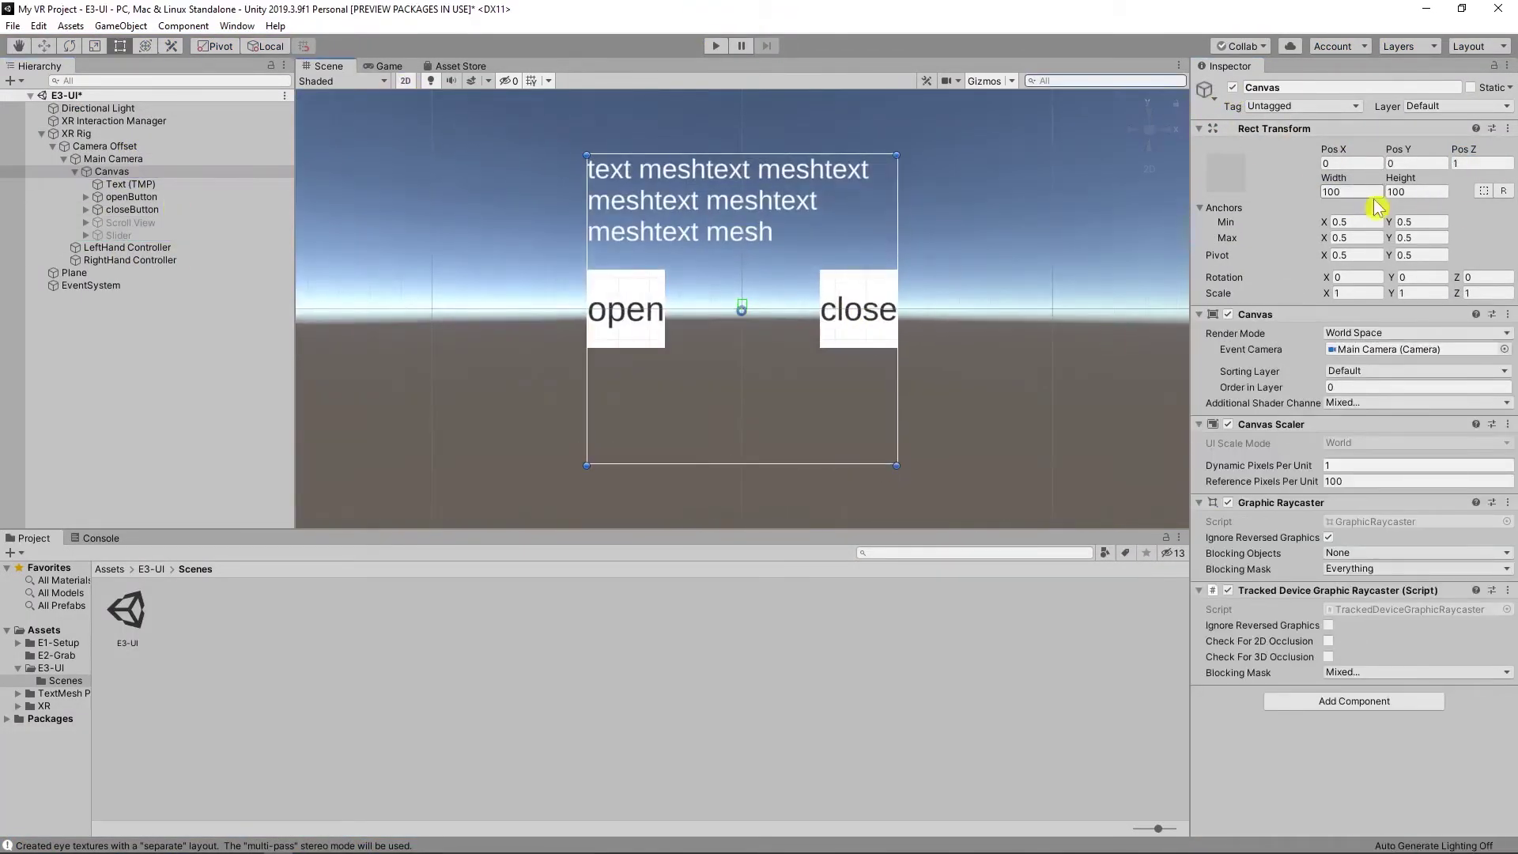
{"action": "left_click", "coordinate": [1363, 192]}
{"action": "type", "text": "5"}
{"action": "key", "text": "Tab"}
{"action": "type", "text": "5"}
Step: Resize openButton and closeButton together to a width of 2 and a height of 2
{"action": "left_click", "coordinate": [131, 184]}
{"action": "left_click", "coordinate": [1355, 192]}
{"action": "left_click", "coordinate": [132, 197]}
{"action": "left_click", "coordinate": [132, 209], "text": "shift"}
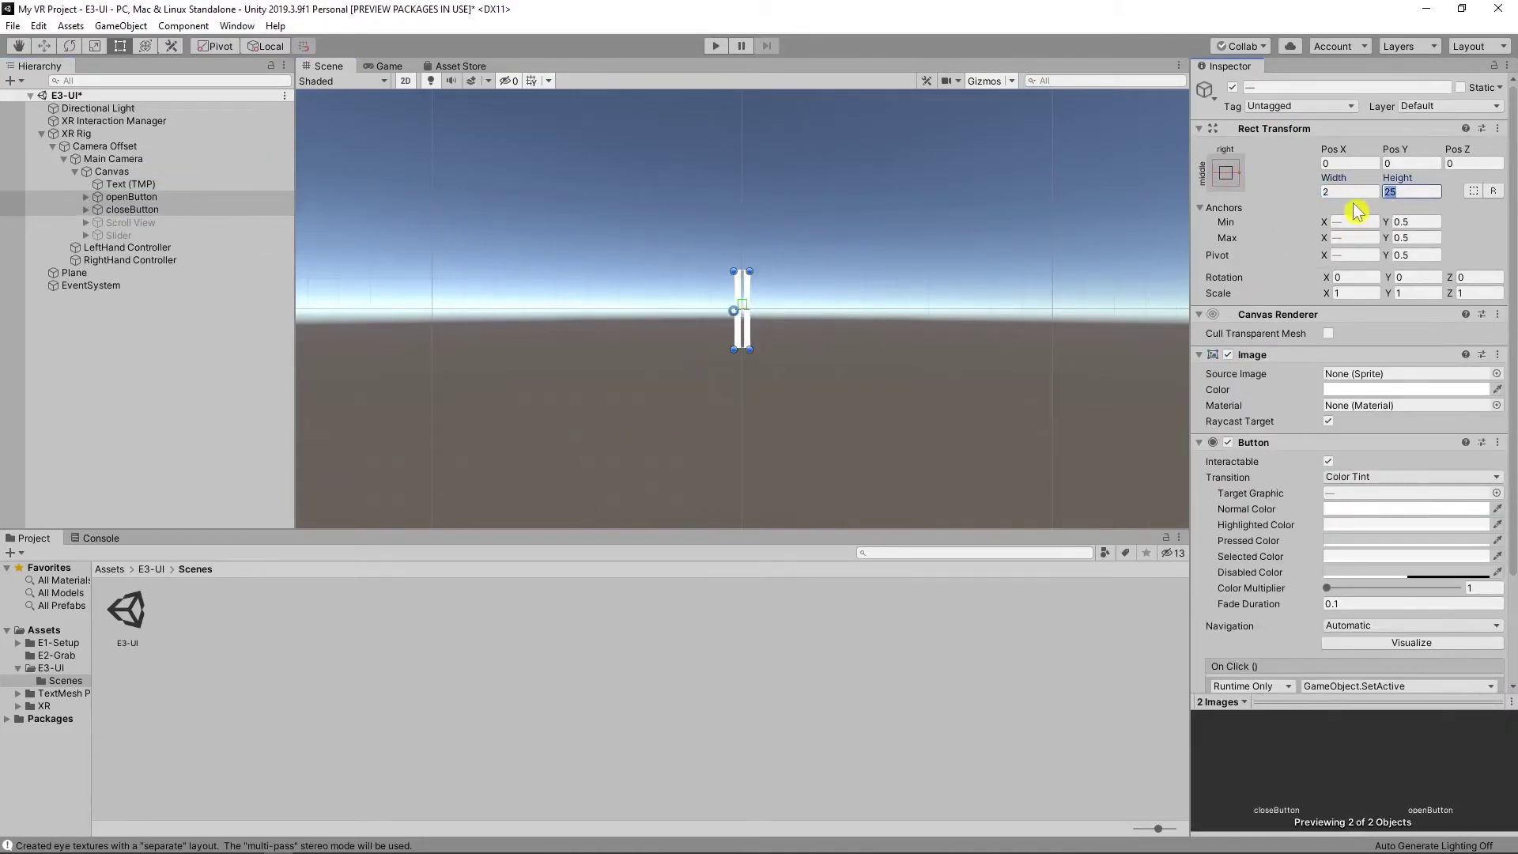
{"action": "type", "text": "2"}
Step: Set the Text (TMP) element's width to 5 and its height to 1
{"action": "double_click", "coordinate": [130, 184]}
{"action": "middle_click_drag", "start_coordinate": [752, 413], "coordinate": [701, 348]}
{"action": "left_click", "coordinate": [1349, 192]}
{"action": "type", "text": "5"}
{"action": "left_click", "coordinate": [1412, 192]}
{"action": "type", "text": "1"}
{"action": "middle_click_drag", "start_coordinate": [1014, 350], "coordinate": [969, 127]}
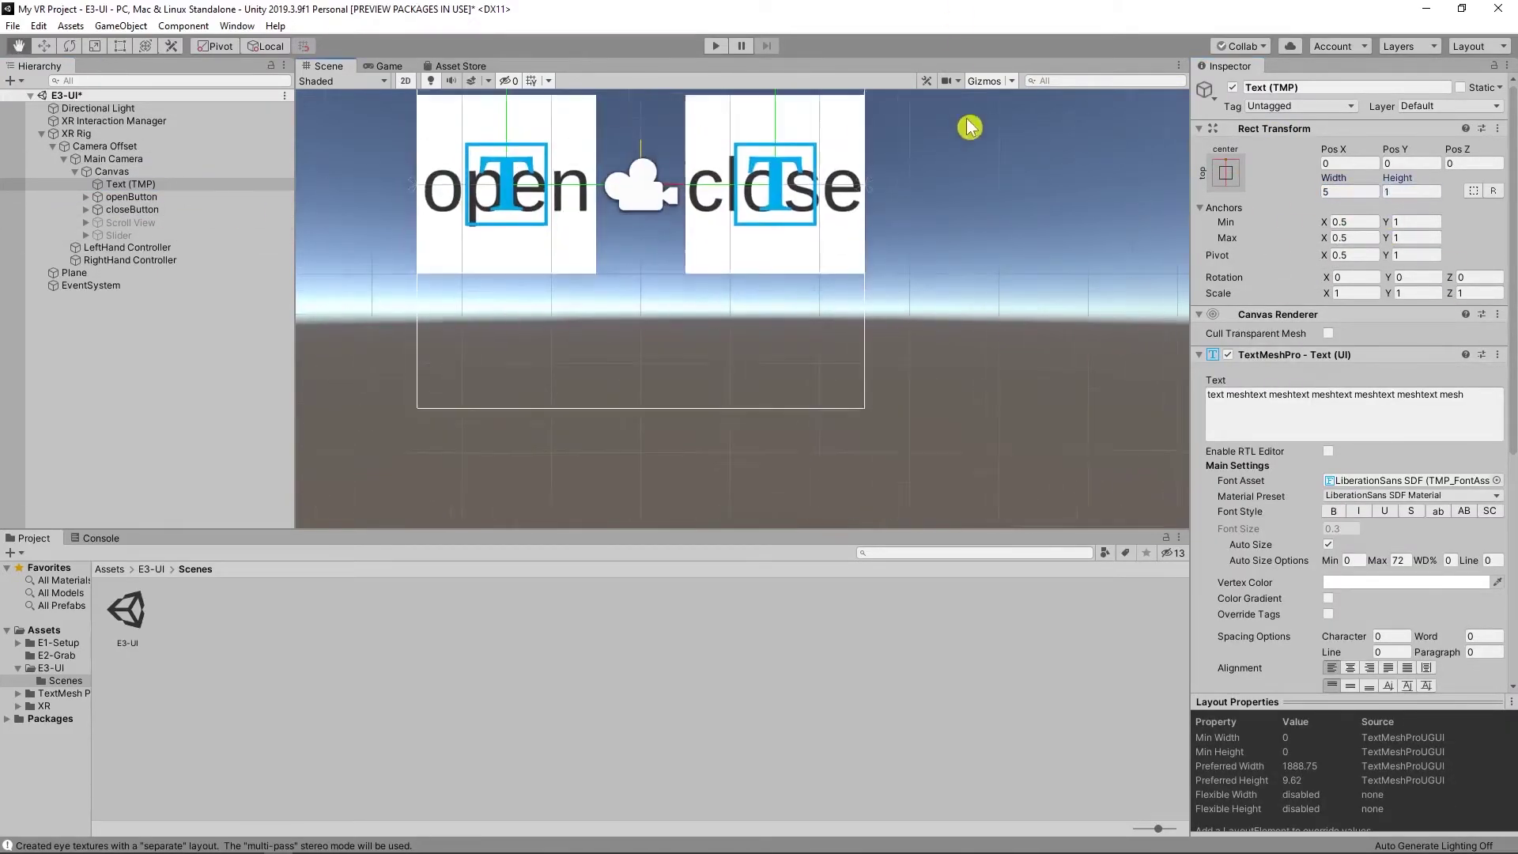
Step: Return the scene to the 3D view, test the resized canvas in play mode and stop the run
{"action": "left_click", "coordinate": [405, 81]}
{"action": "double_click", "coordinate": [111, 172]}
{"action": "left_click", "coordinate": [716, 46]}
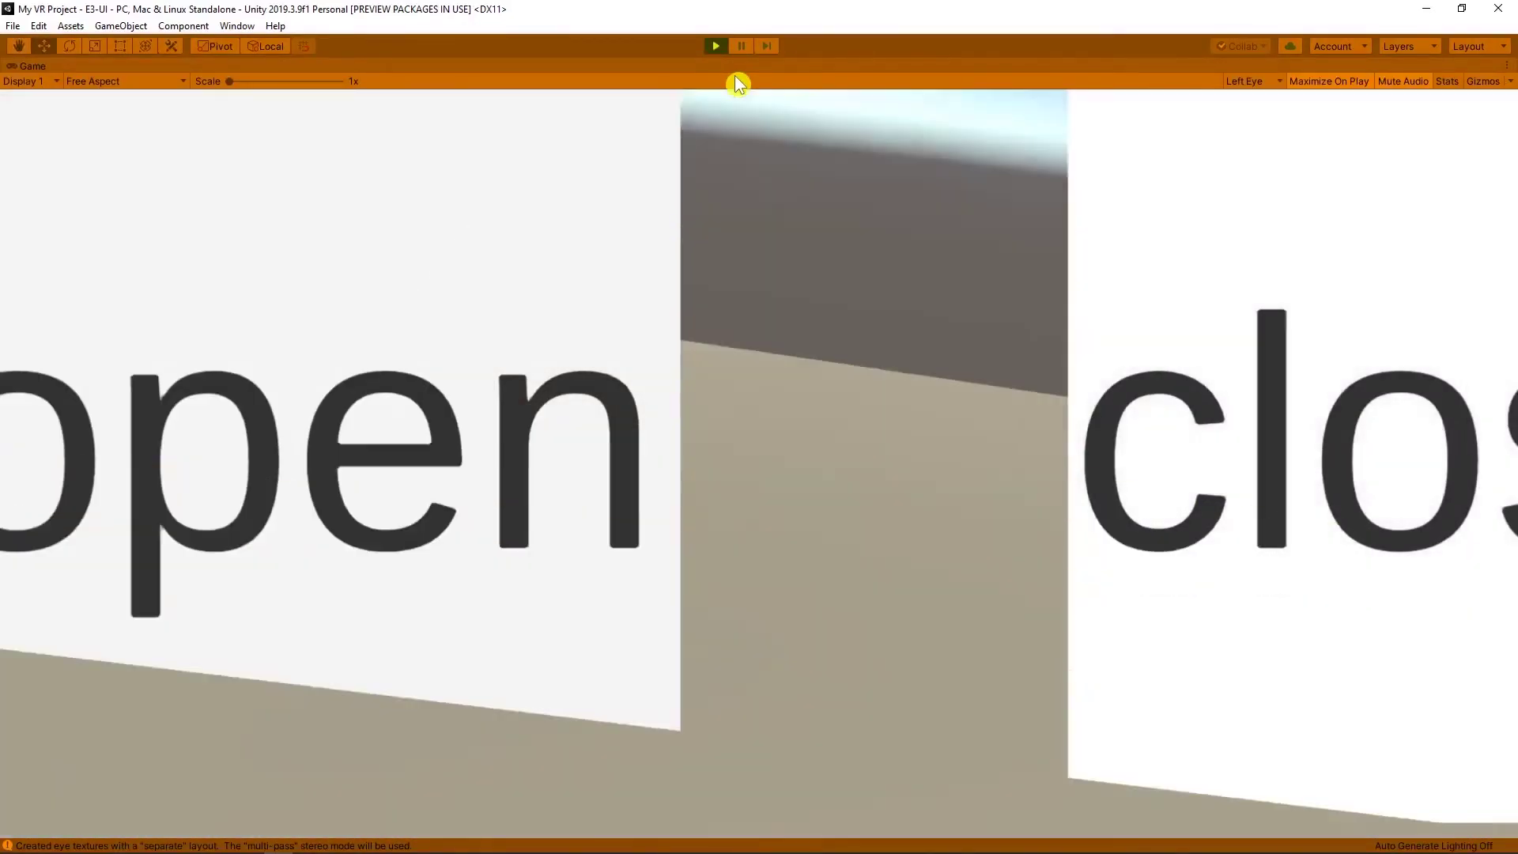
{"action": "left_click", "coordinate": [717, 47]}
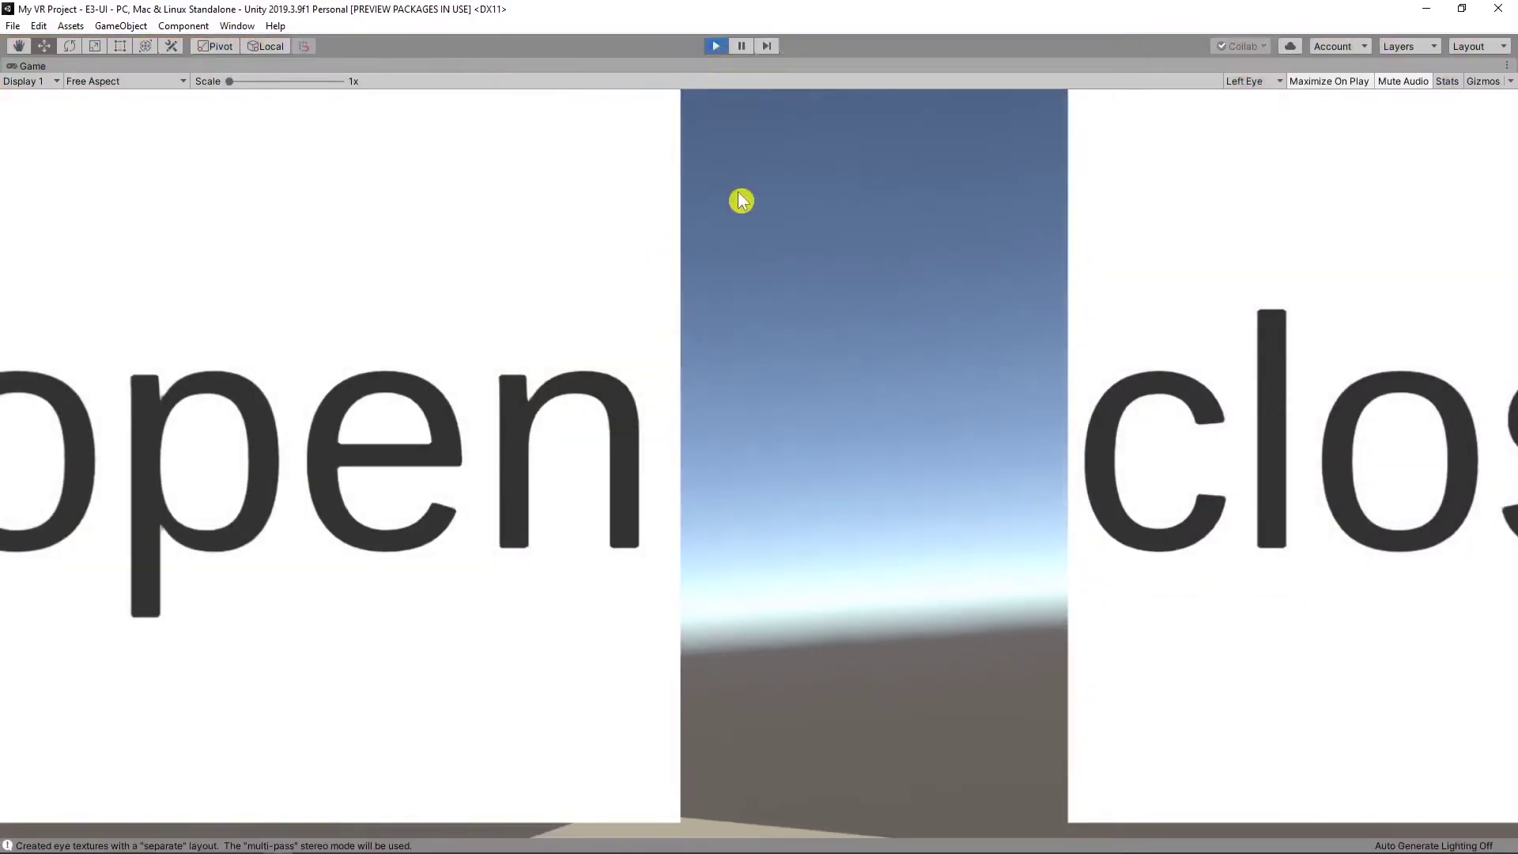
{"action": "key", "text": "ctrl+p"}
Step: Set the Text (TMP) element's height to 5 and run the scene in play mode again
{"action": "key", "text": "ctrl+z"}
{"action": "key", "text": "ctrl+z"}
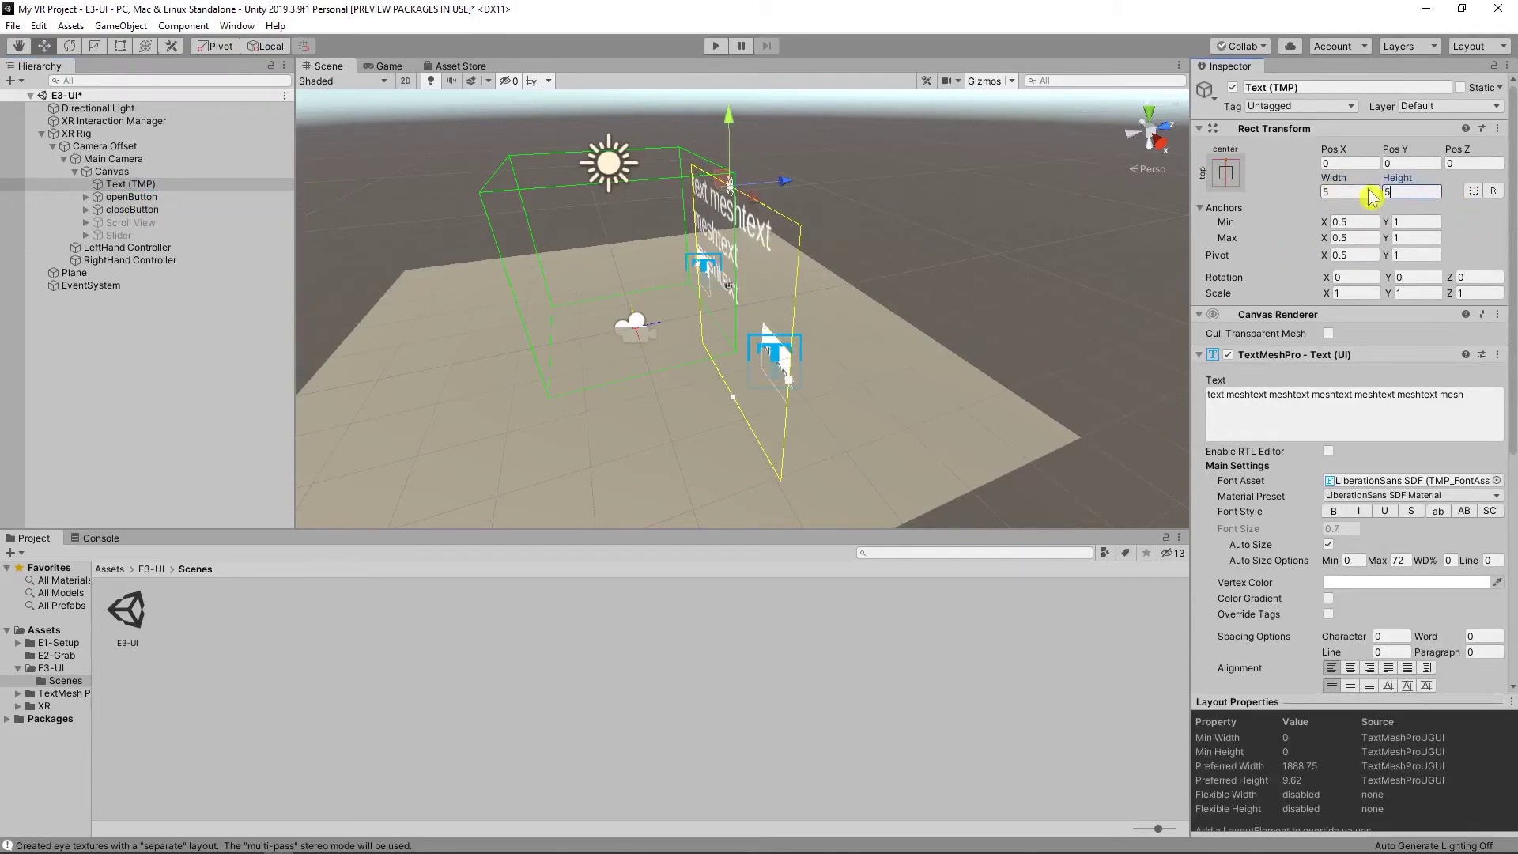
{"action": "key", "text": "ctrl+p"}
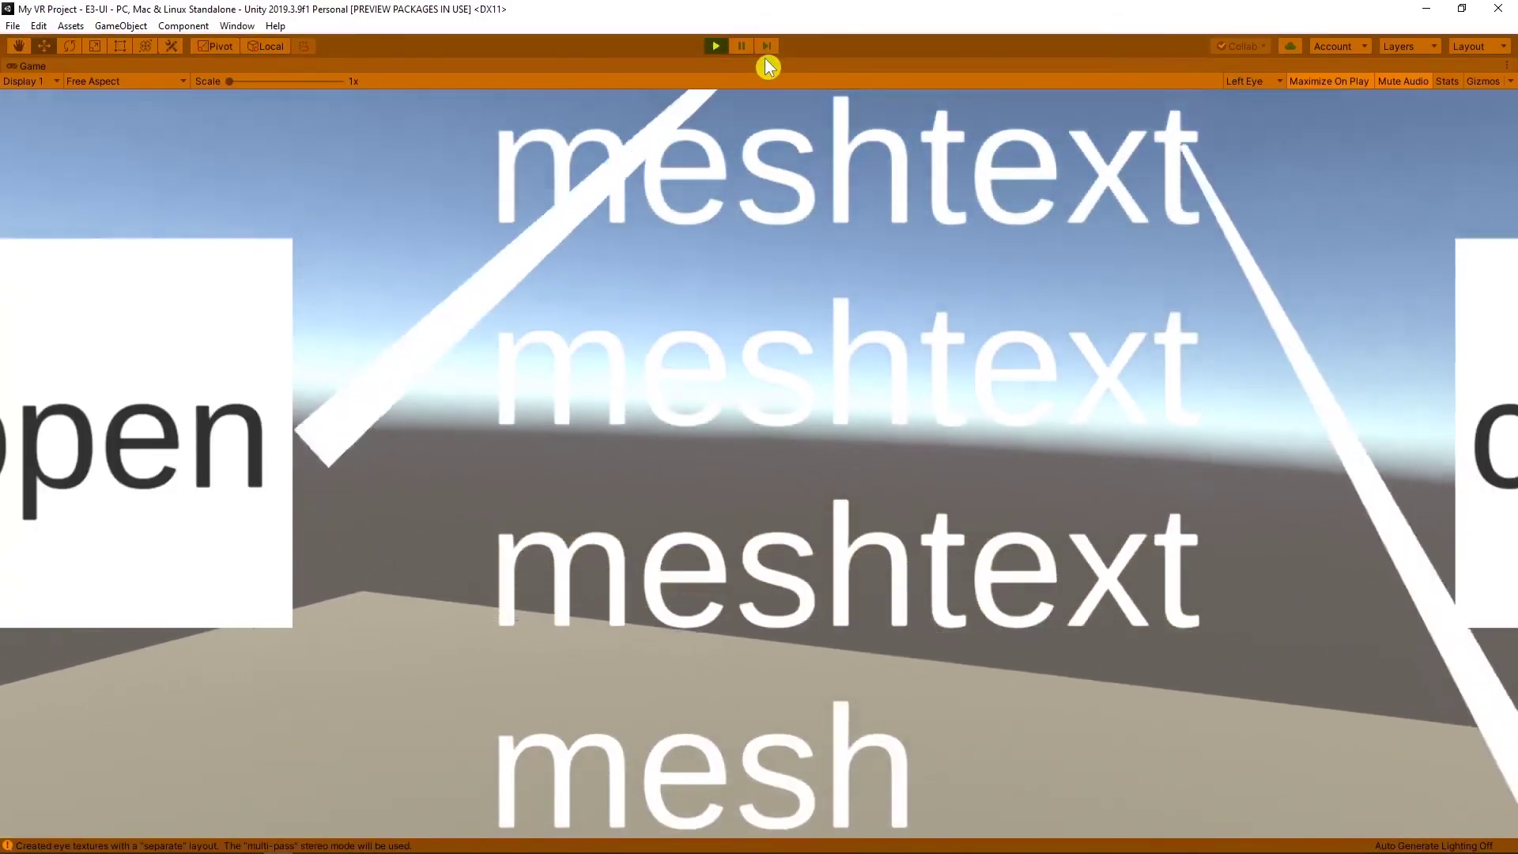